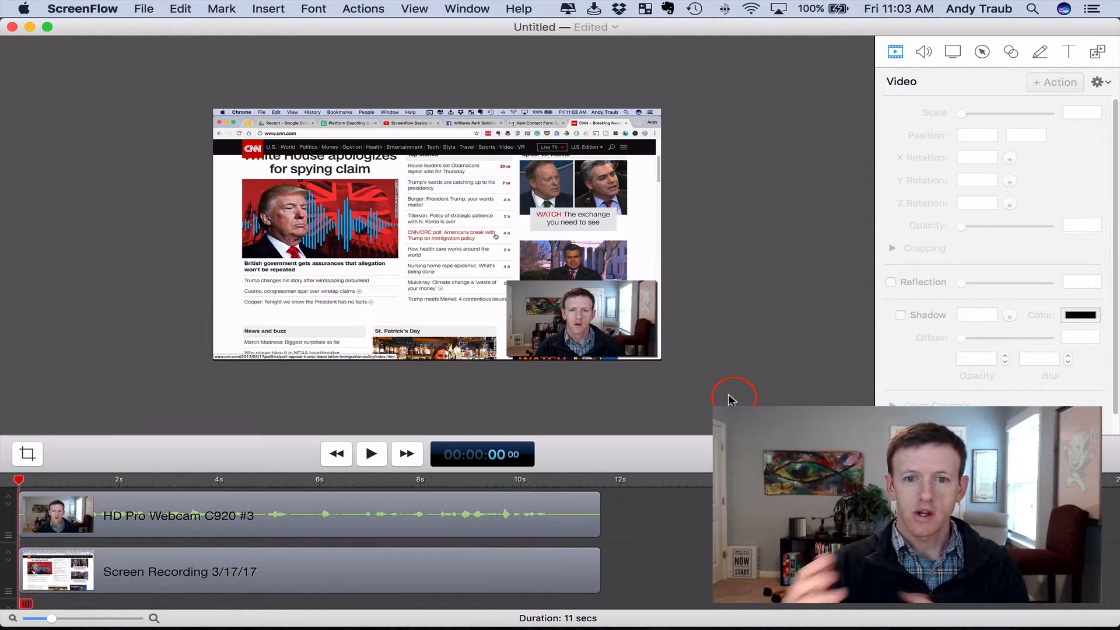
Detach the audio from the HD Pro Webcam C920 #3 clip and enlarge the timeline area
click(347, 516)
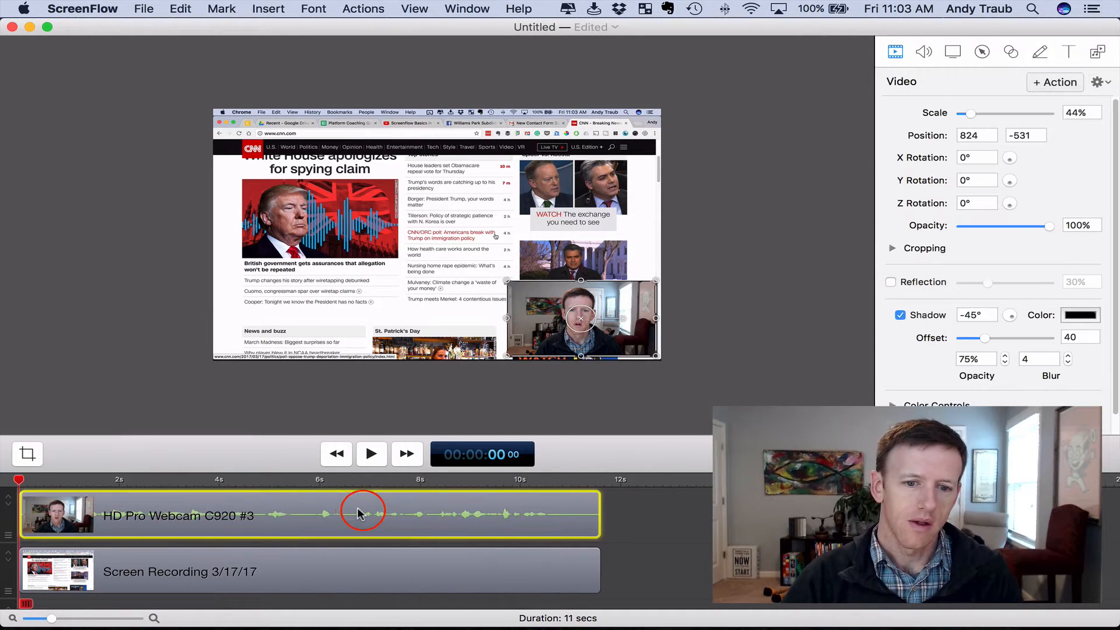
right_click(173, 516)
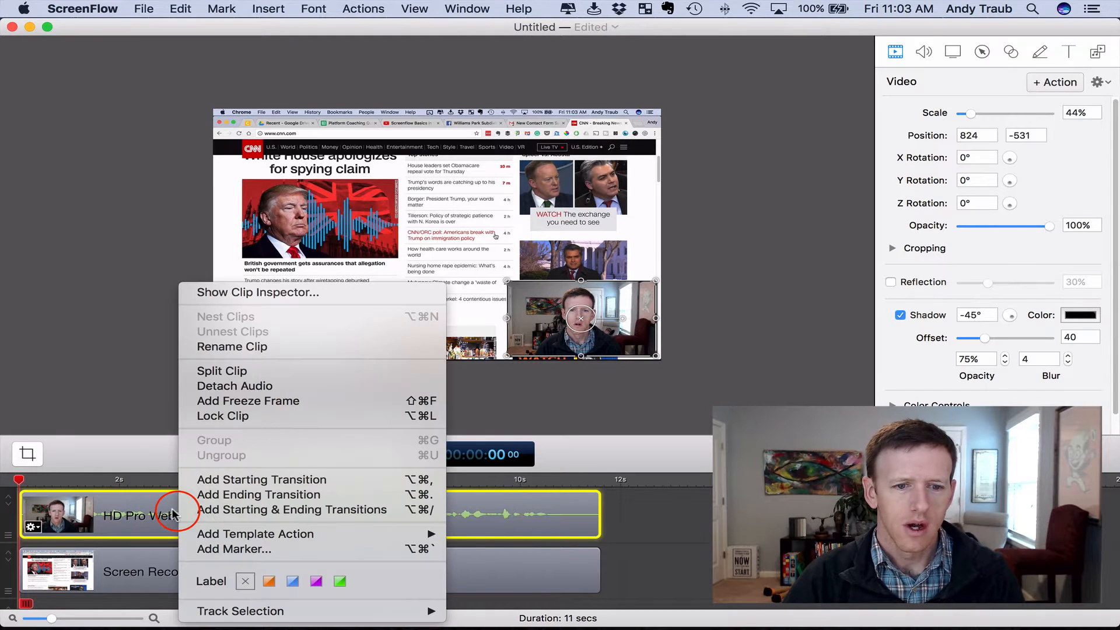
click(236, 386)
drag(597, 470, 594, 372)
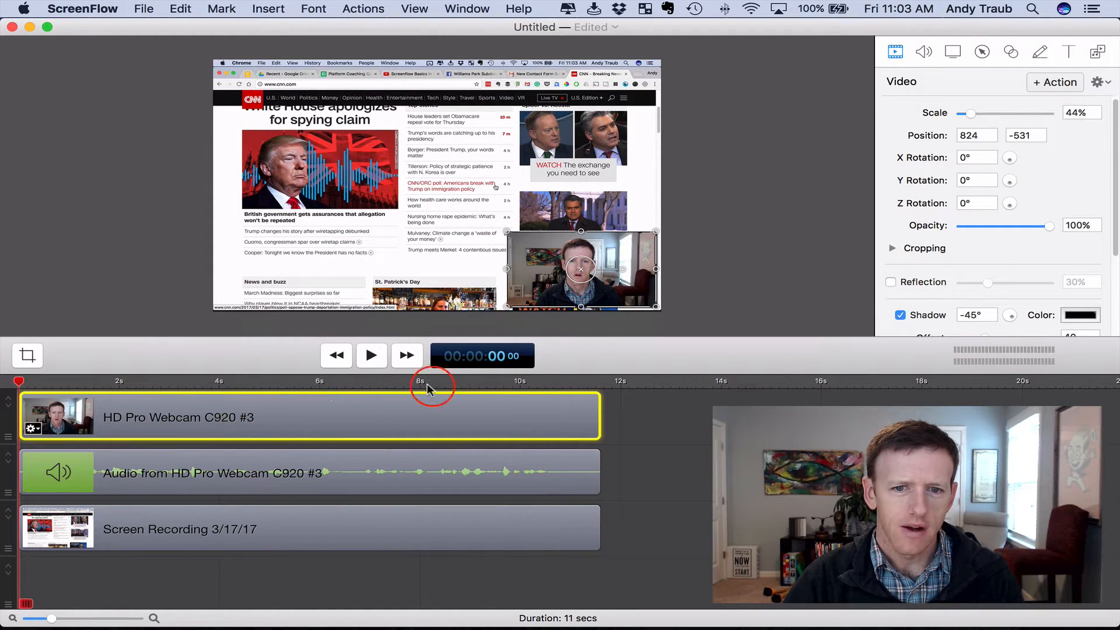
Move the webcam picture to the lower-left corner of the canvas, and select the webcam, audio and screen recording clips in turn
drag(515, 288, 252, 277)
click(249, 411)
click(246, 470)
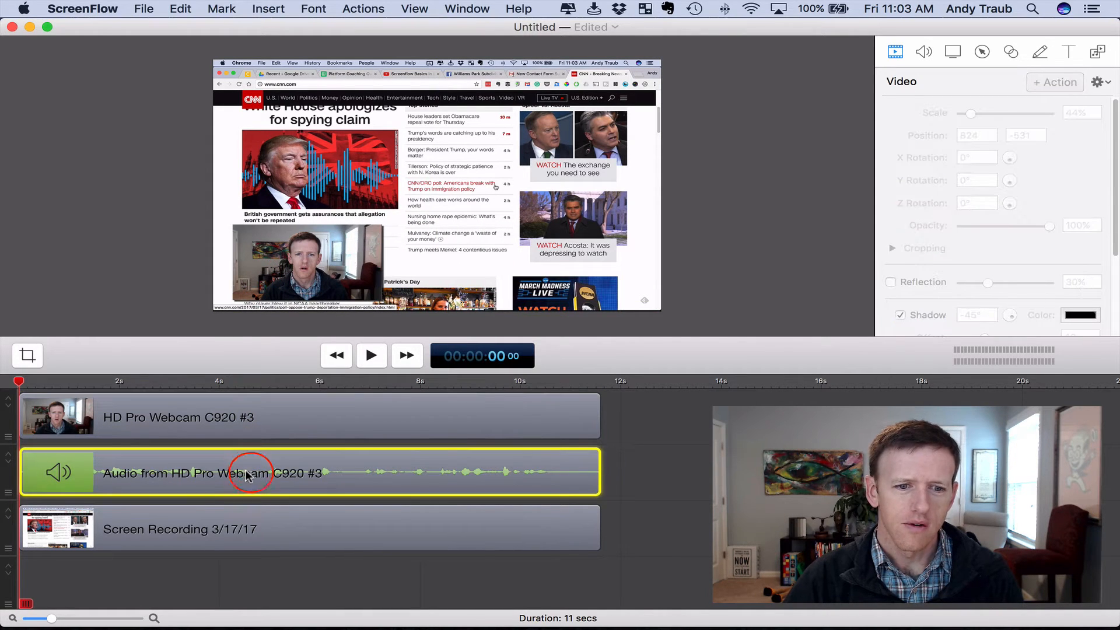
click(229, 528)
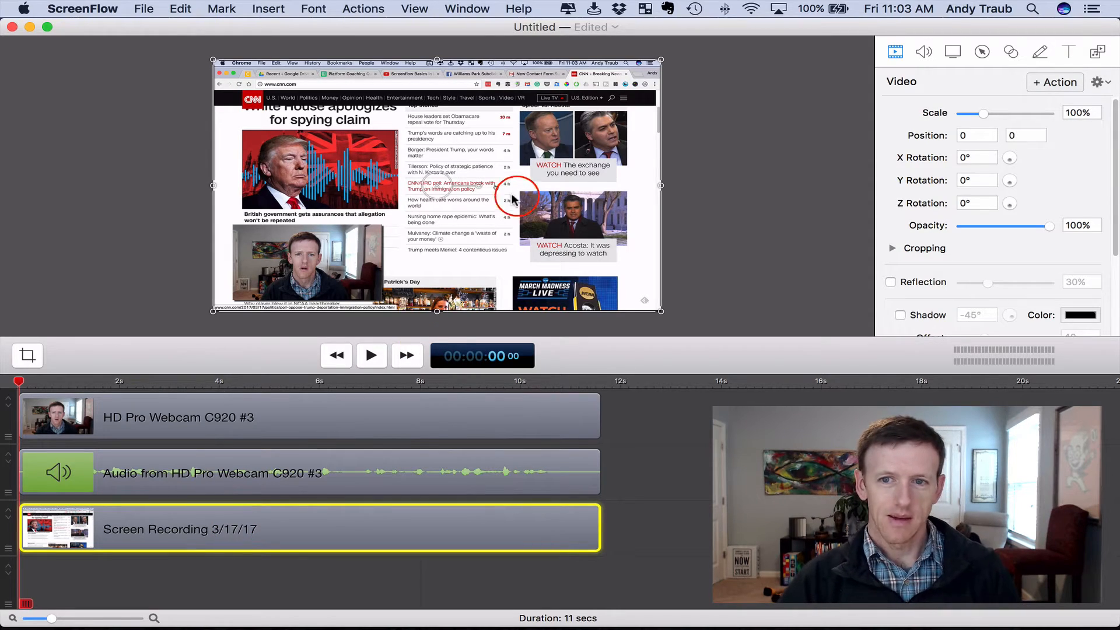
Hide the Chrome window and resize the ScreenFlow window so the desktop files stay accessible beside it
double_click(873, 26)
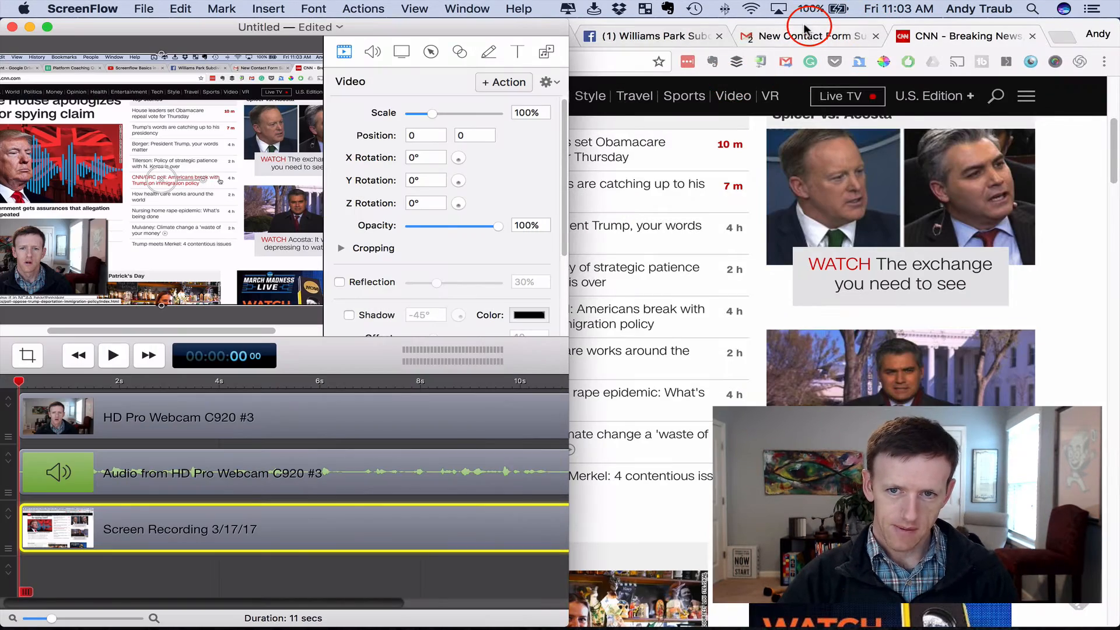
click(805, 27)
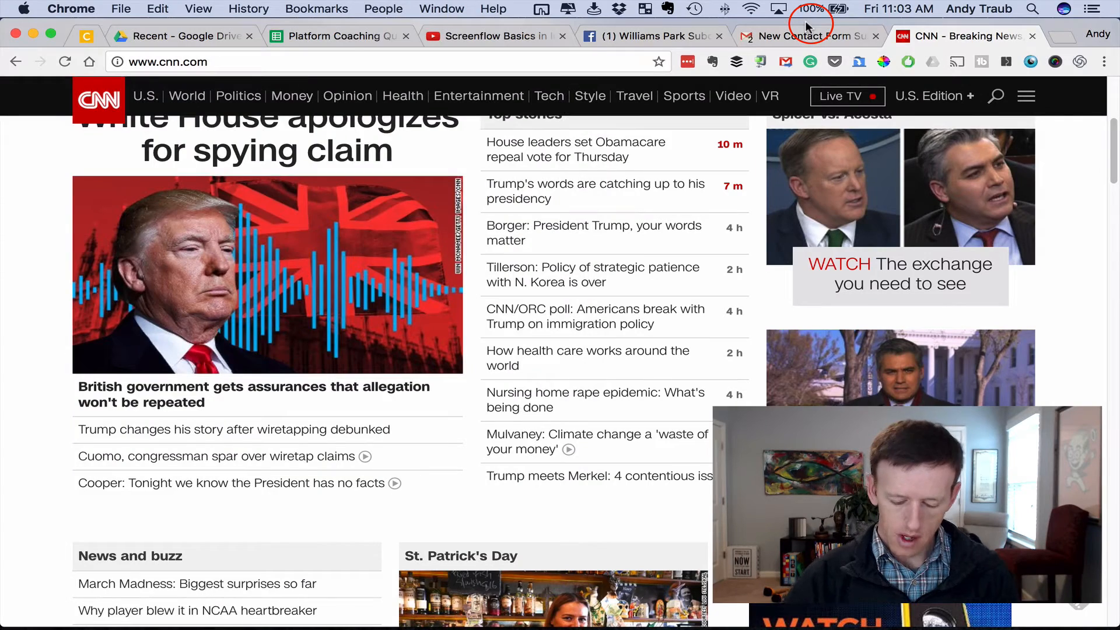
key(super+h)
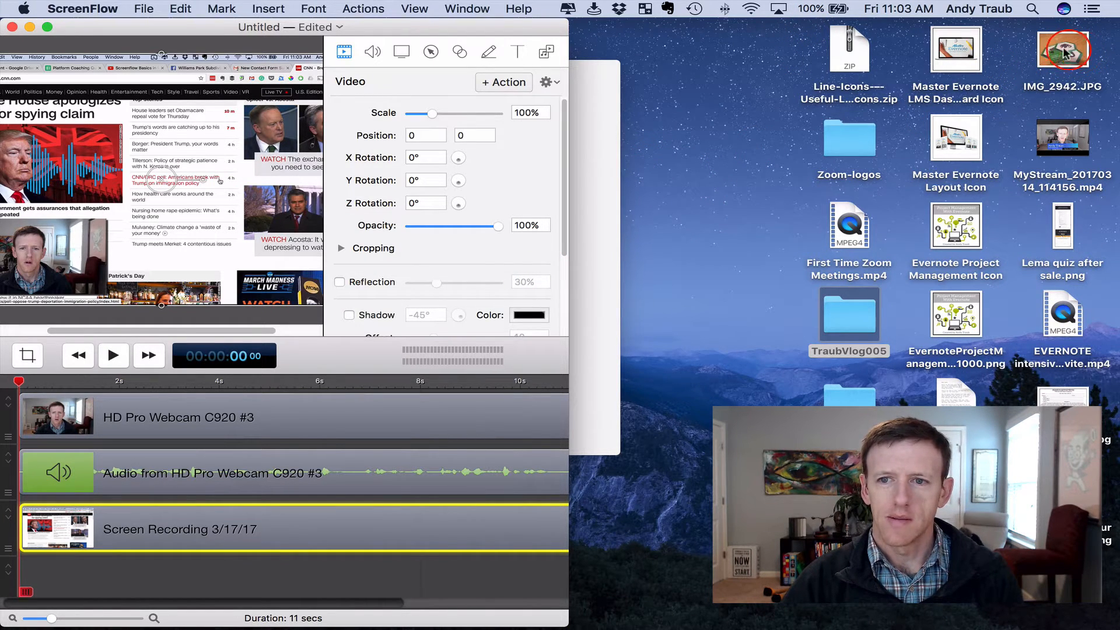
drag(565, 107, 789, 105)
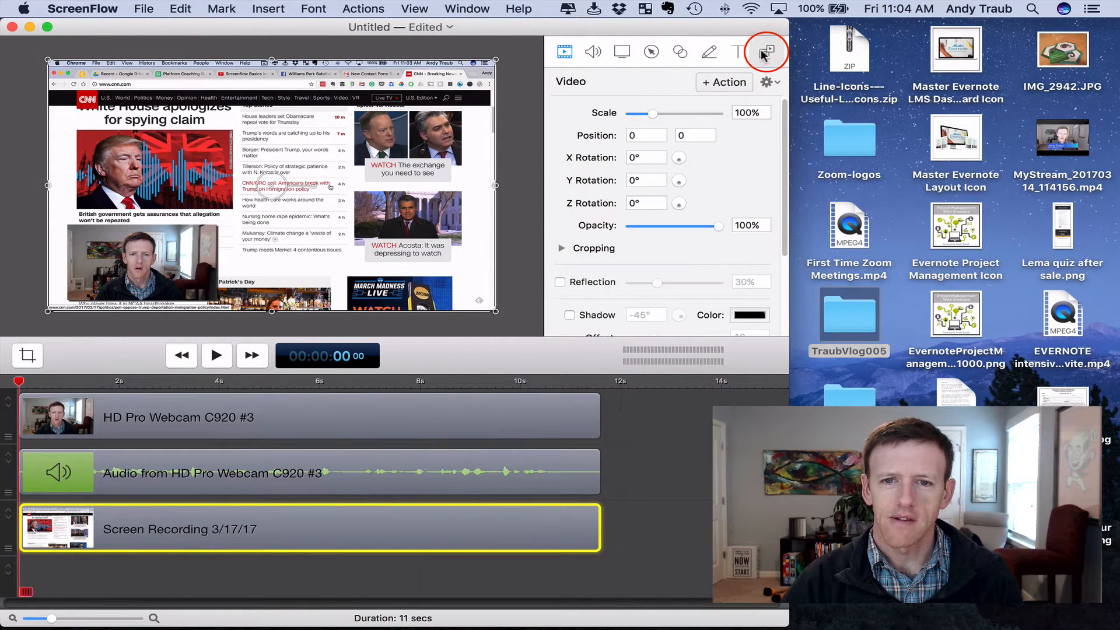
Add IMG_2942.JPG from the desktop to the media library and display the library as slightly smaller thumbnails
click(762, 54)
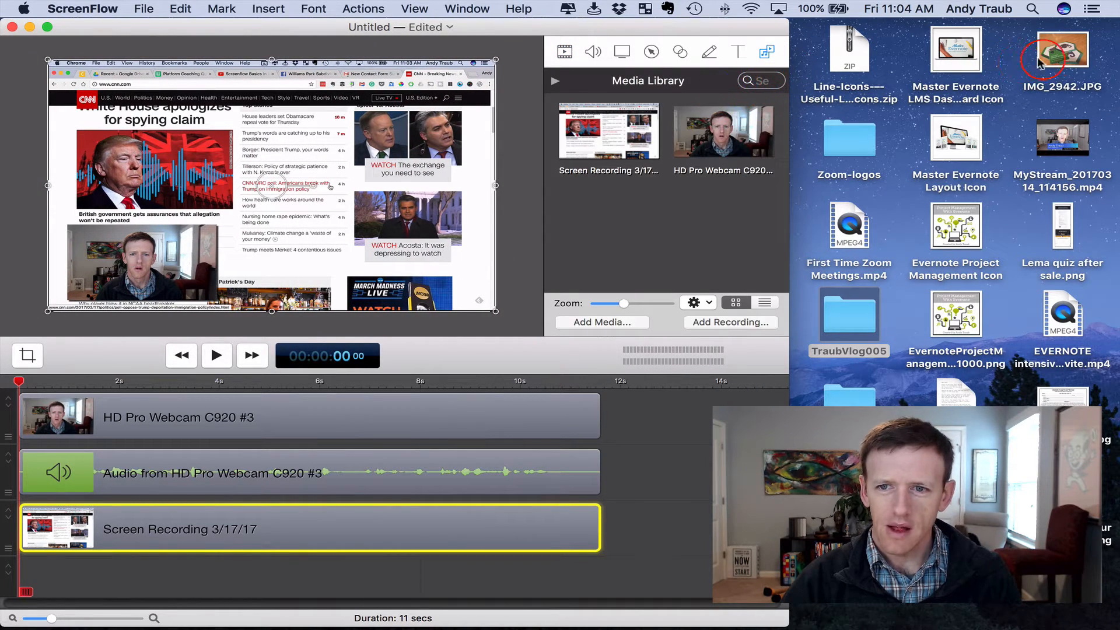
drag(1058, 52, 638, 208)
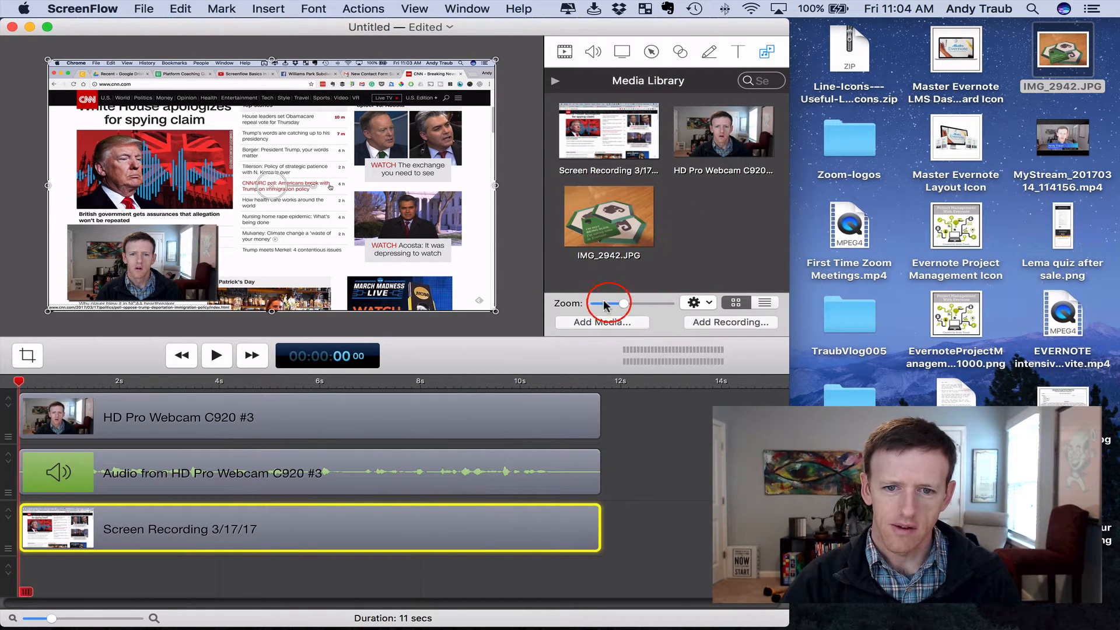
drag(624, 304, 605, 302)
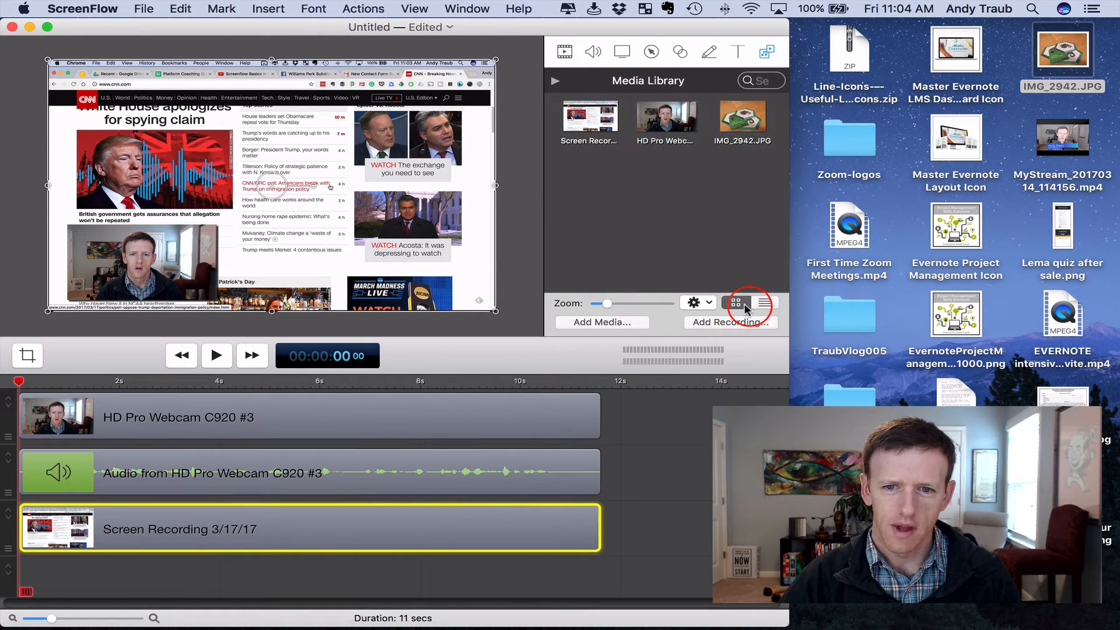
click(762, 305)
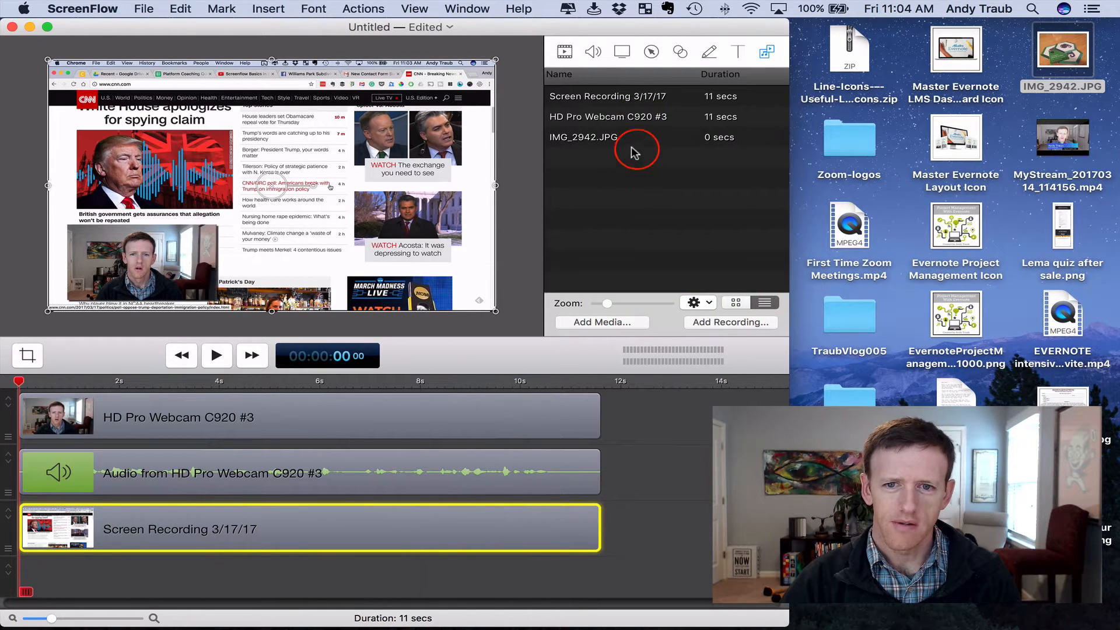
click(725, 304)
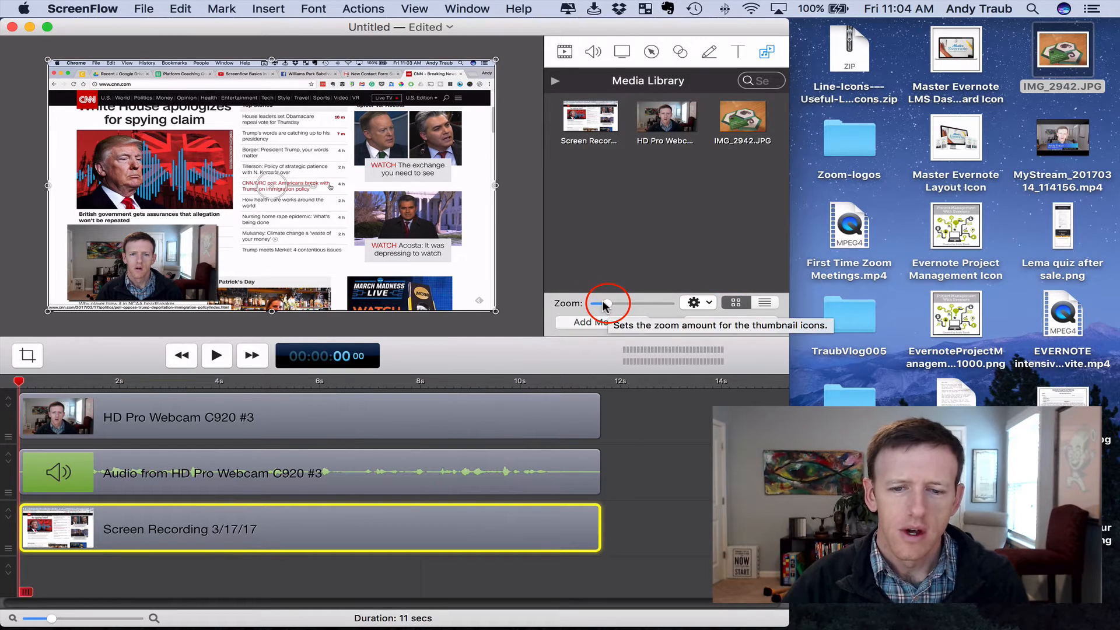
drag(604, 304, 615, 304)
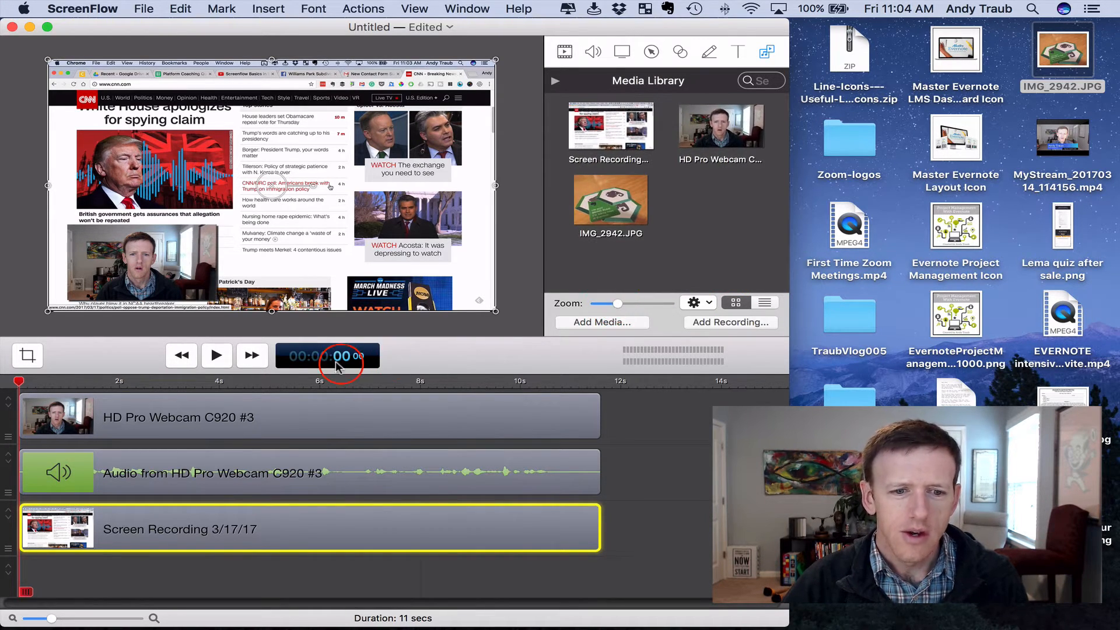
Place IMG_2942.JPG from the desktop on the webcam clip's track, starting at about 12 seconds
click(678, 453)
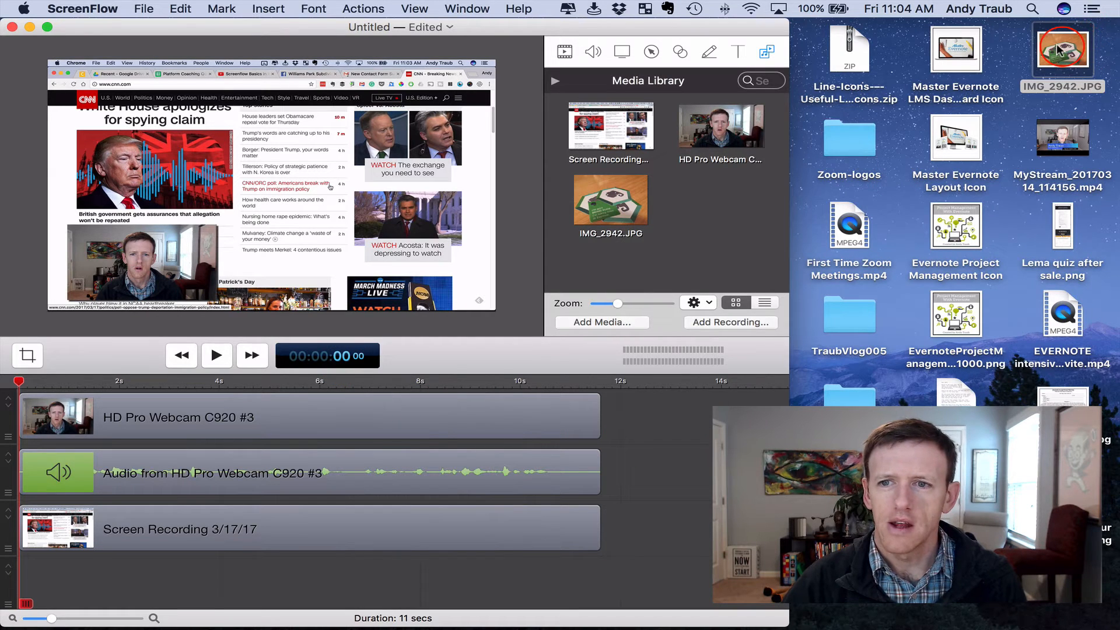
drag(1059, 49, 625, 416)
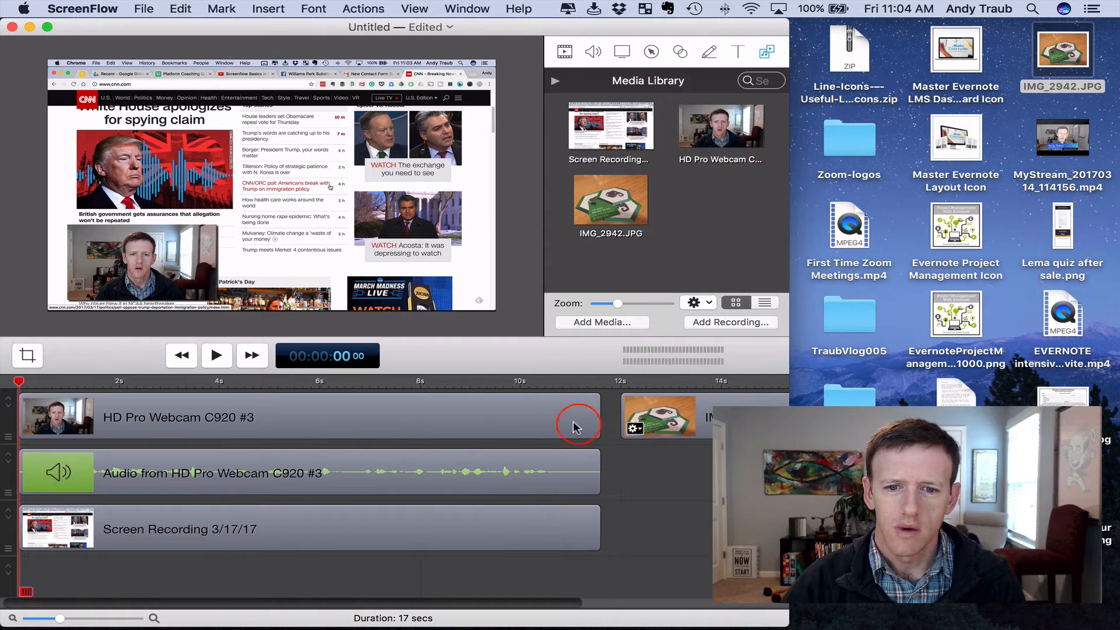
drag(711, 424, 478, 415)
drag(23, 417, 706, 420)
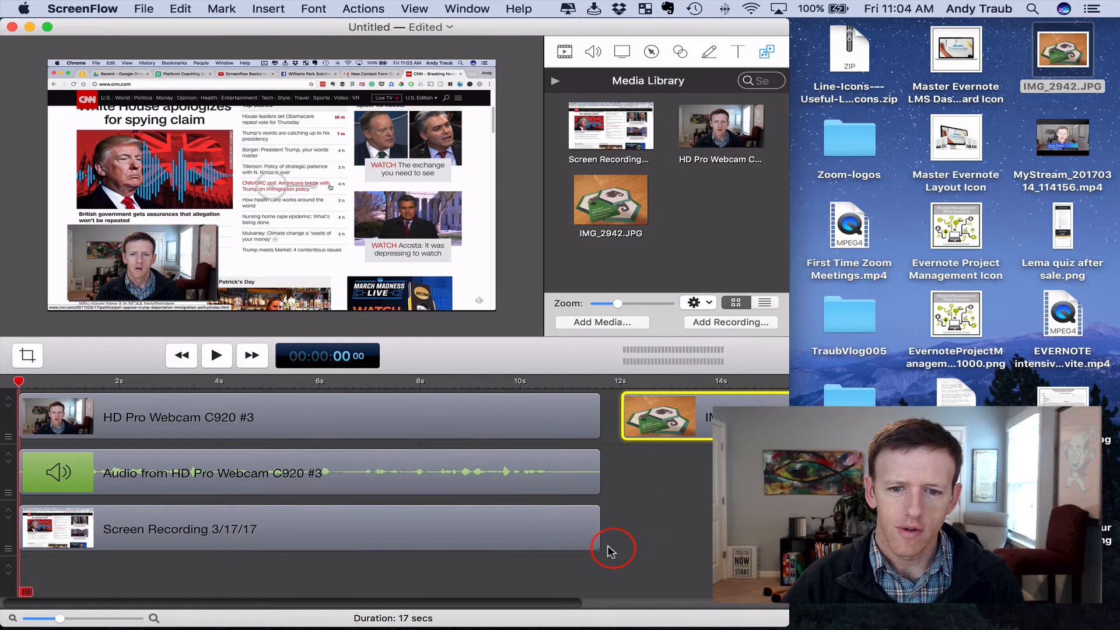
Move the image clip to the start of the top track and shift the three recording clips to start at about 3 seconds
drag(609, 551, 520, 449)
drag(647, 416, 38, 418)
drag(331, 420, 635, 590)
drag(411, 475, 565, 475)
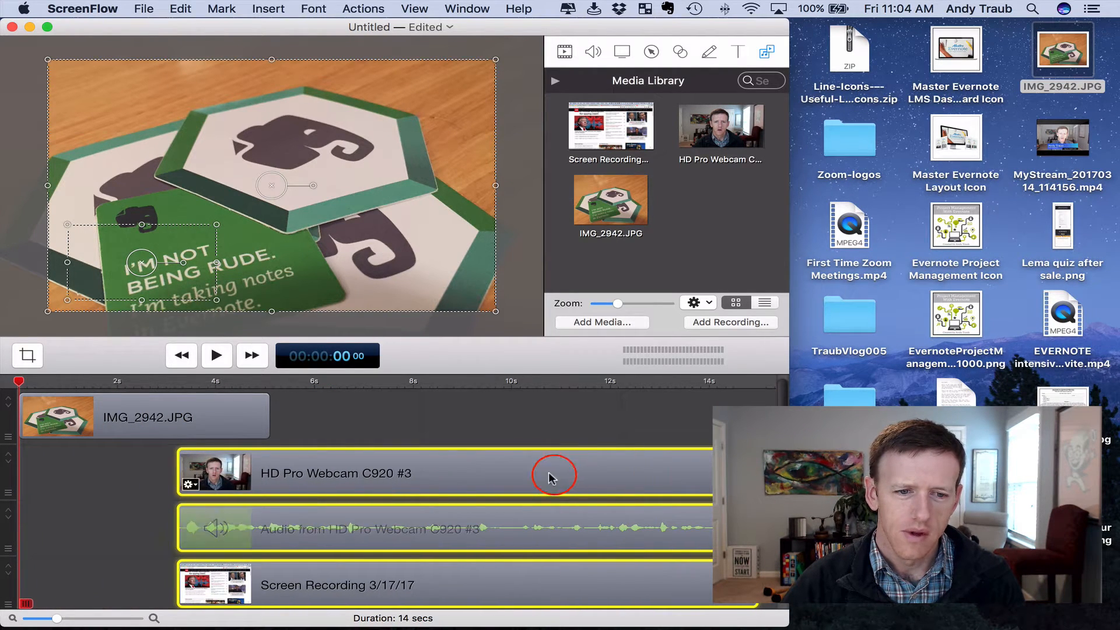
Add a starting transition to the IMG_2942.JPG clip and preview it
click(138, 415)
right_click(139, 415)
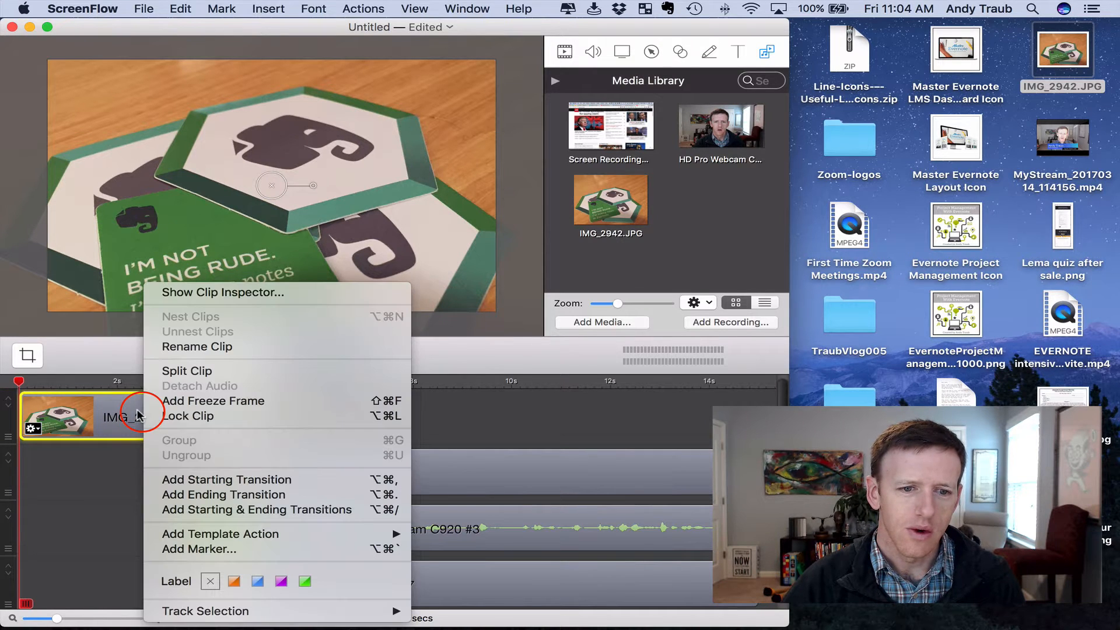
click(183, 481)
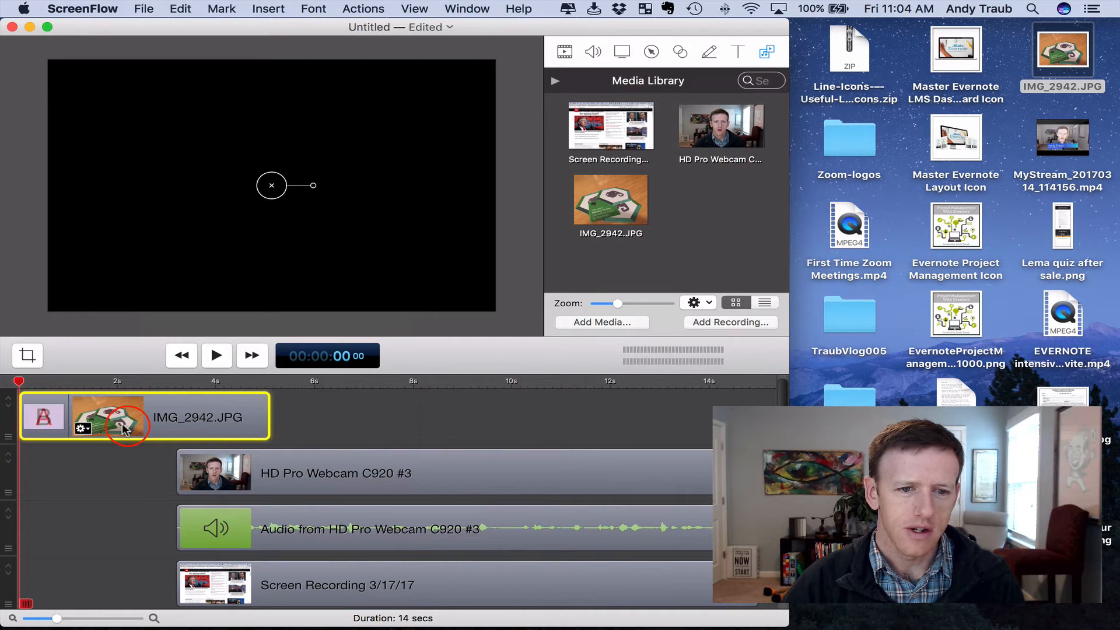
key(space)
Lengthen the image clip's starting transition to about 2 seconds and preview it from the beginning
key(space)
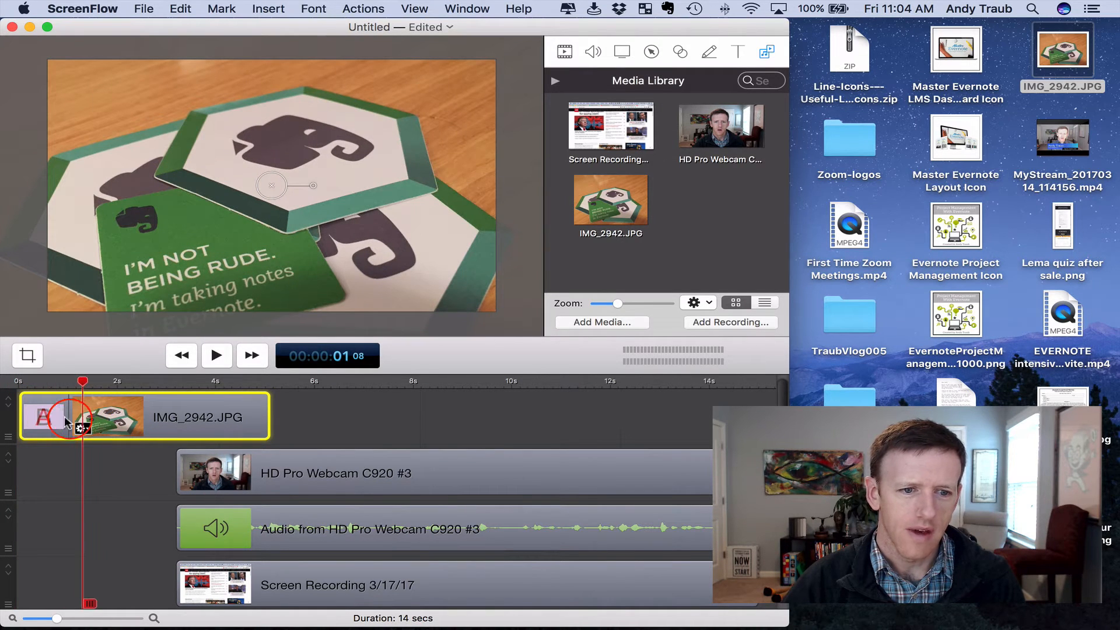
drag(62, 415, 120, 415)
click(12, 383)
key(space)
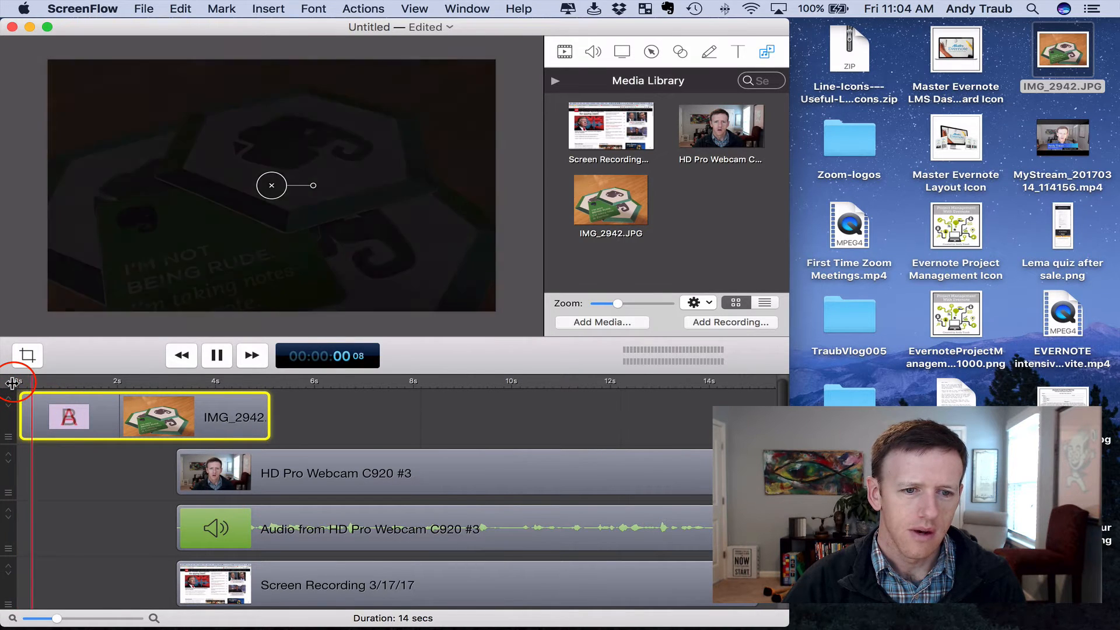
key(space)
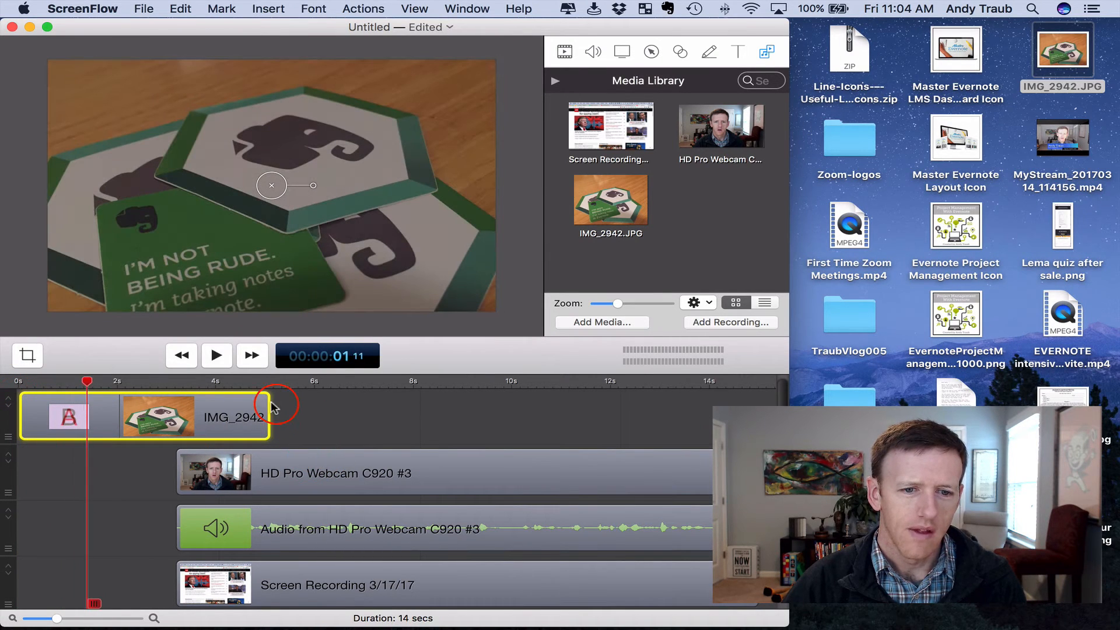
Trim the image clip's end to about 3.8 seconds and overlap the screen recording clip onto it to form a short transition
drag(262, 420, 208, 419)
drag(210, 583, 223, 430)
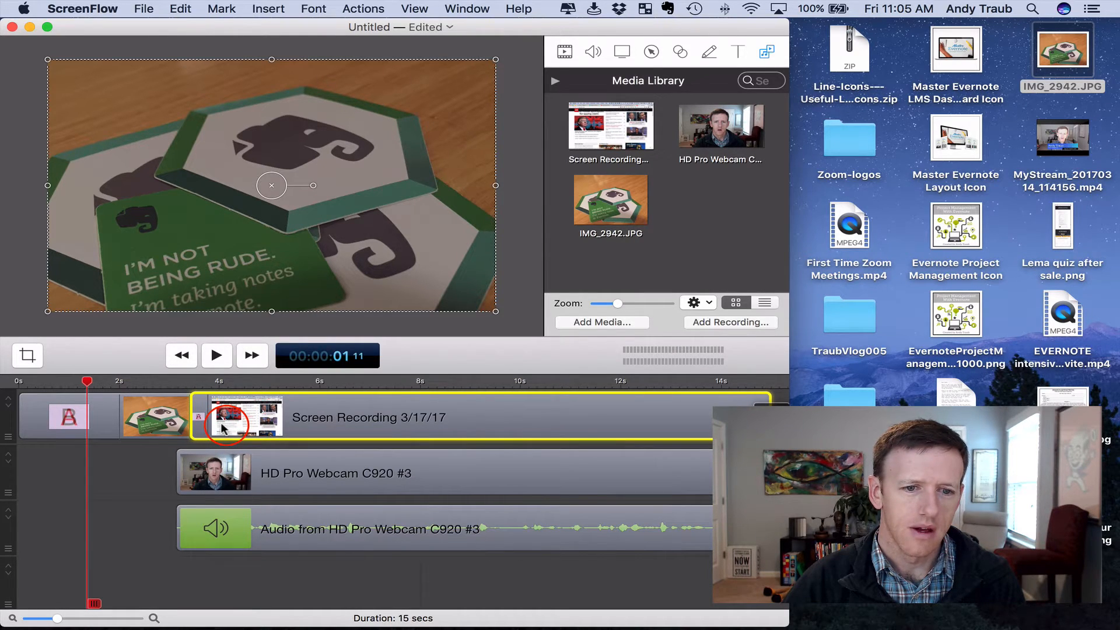
click(18, 385)
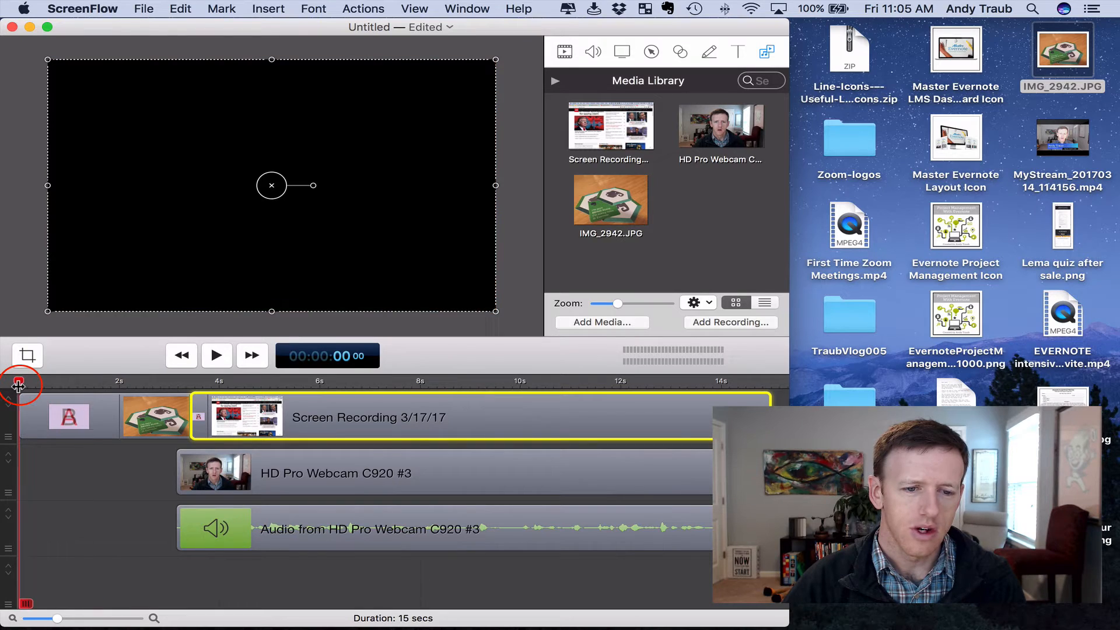
Move the webcam clip and its audio together to start at about 8 seconds, and play the timeline from the beginning
click(216, 471)
shift+click(227, 526)
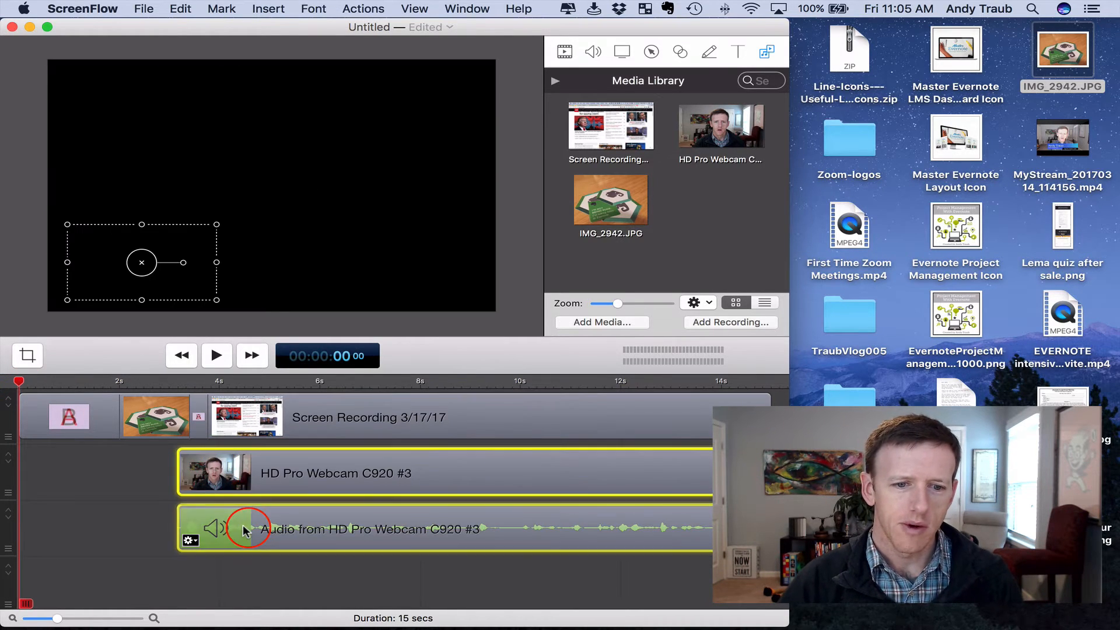
drag(232, 526, 470, 521)
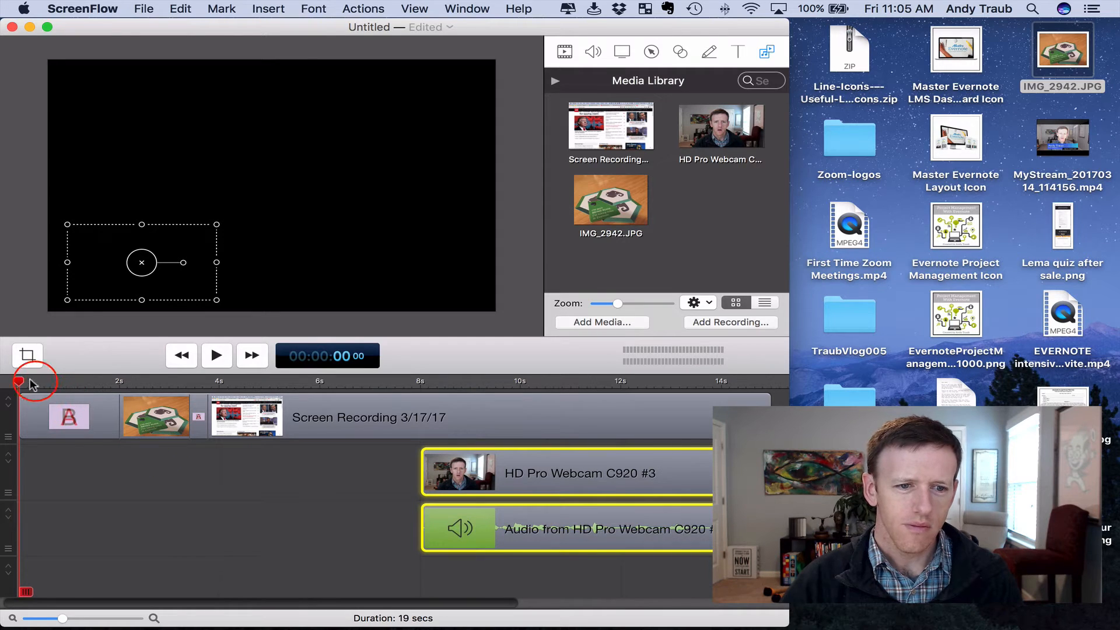
key(space)
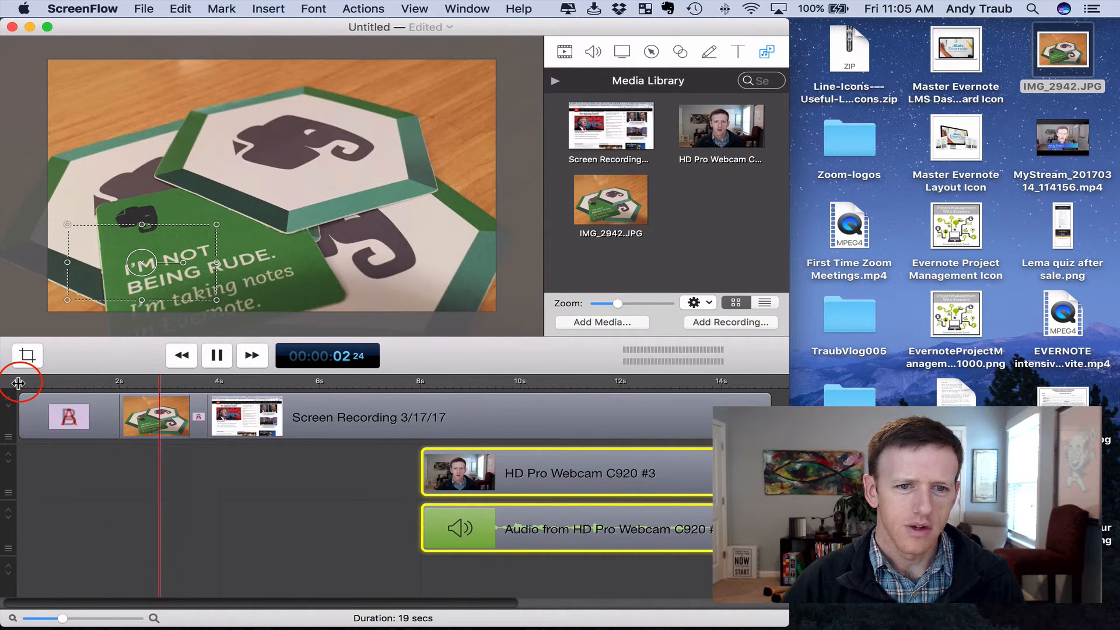
key(space)
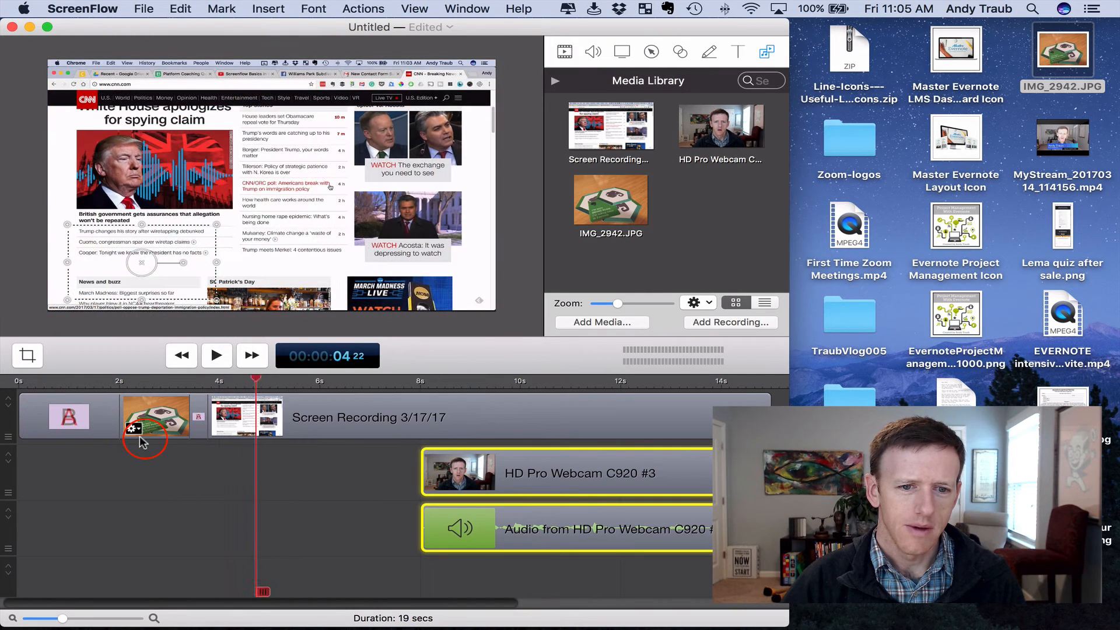
Align the start of the webcam clip and its audio with the start of the screen recording, and play from the beginning
drag(528, 473, 297, 483)
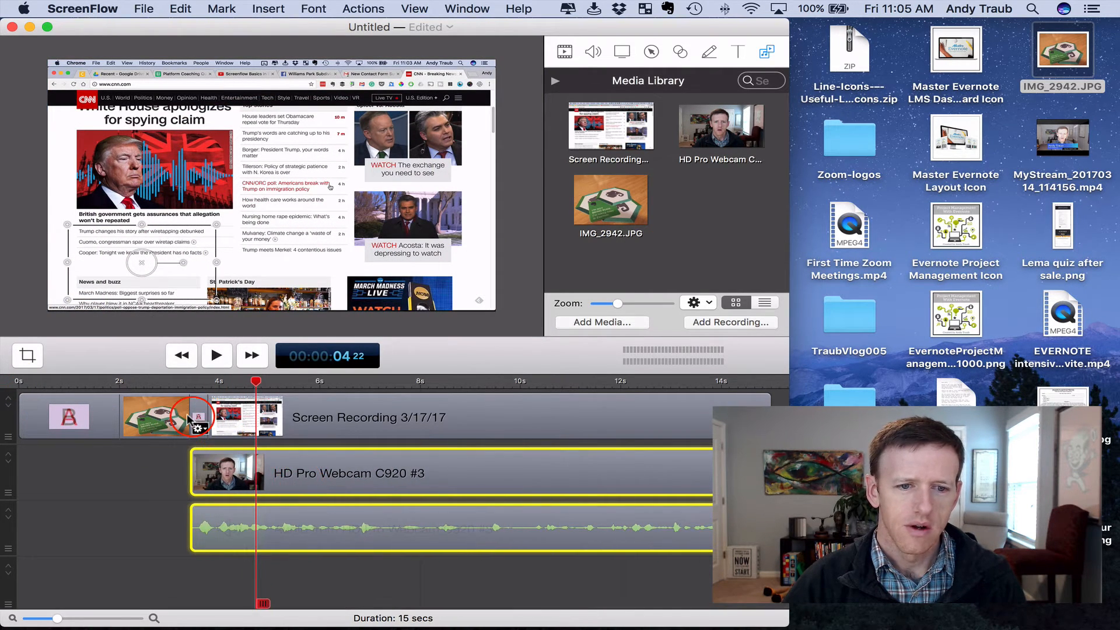
click(19, 384)
key(space)
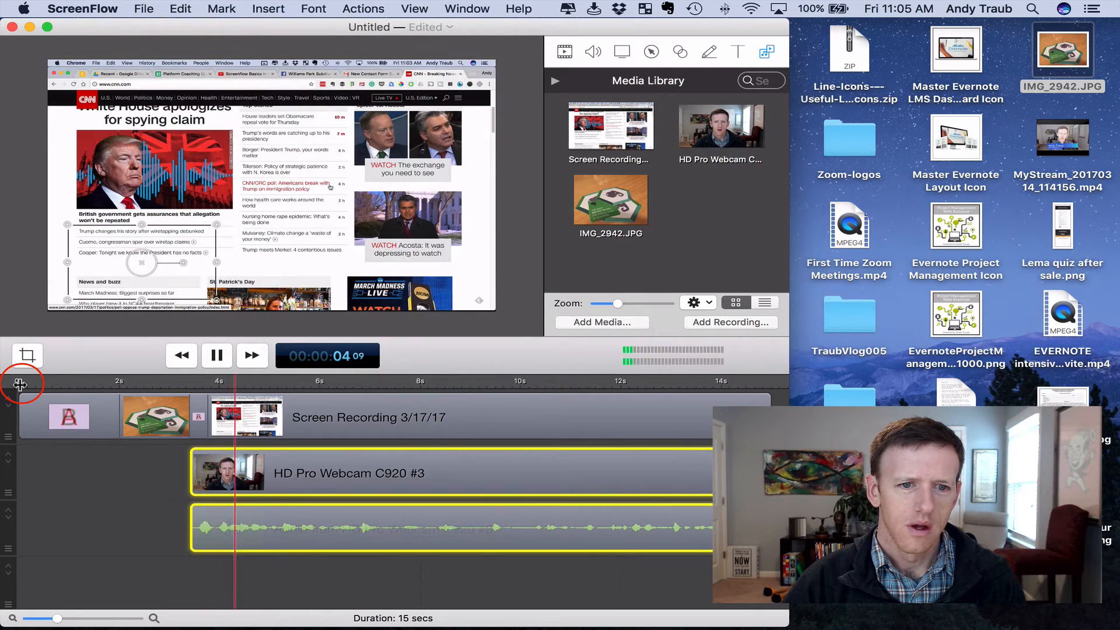
key(space)
Select the webcam clip, followed by the empty gap before it on its track
click(141, 503)
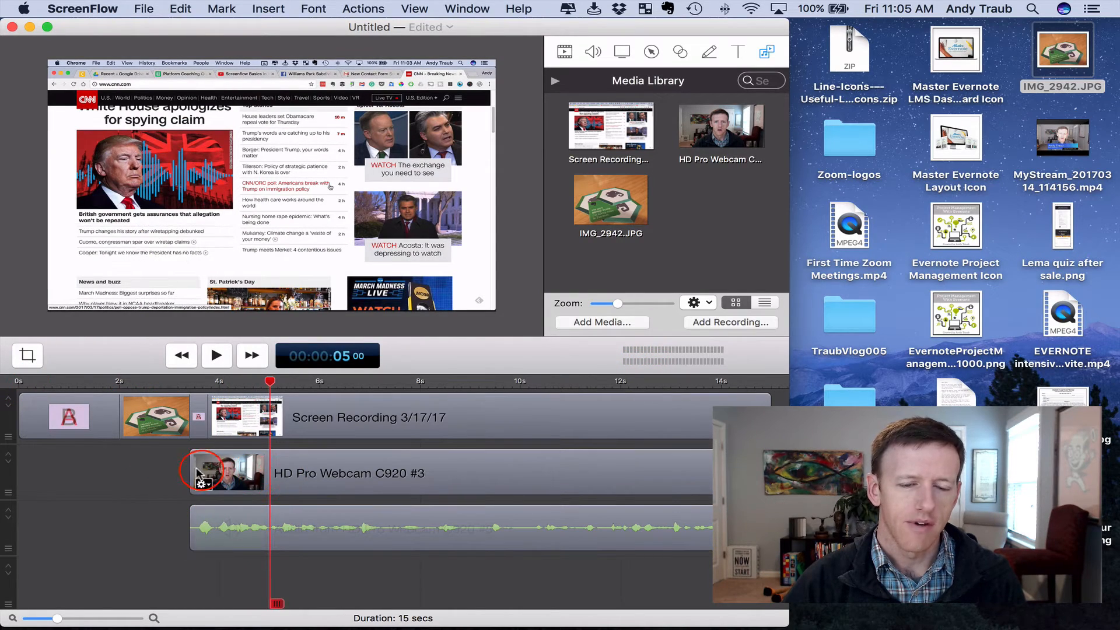
click(258, 478)
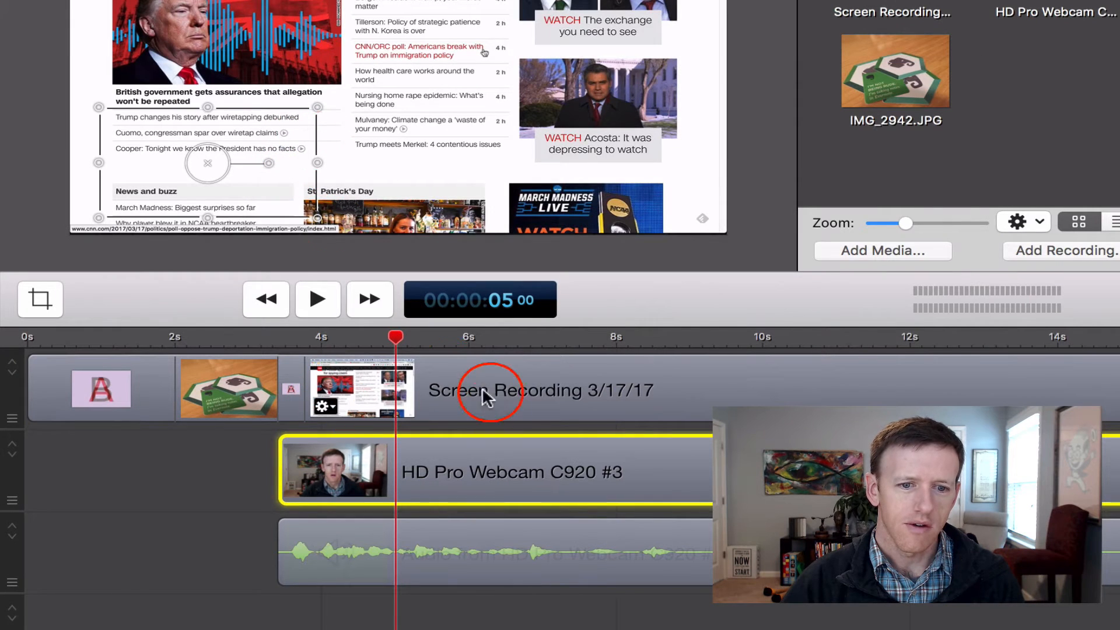
click(206, 463)
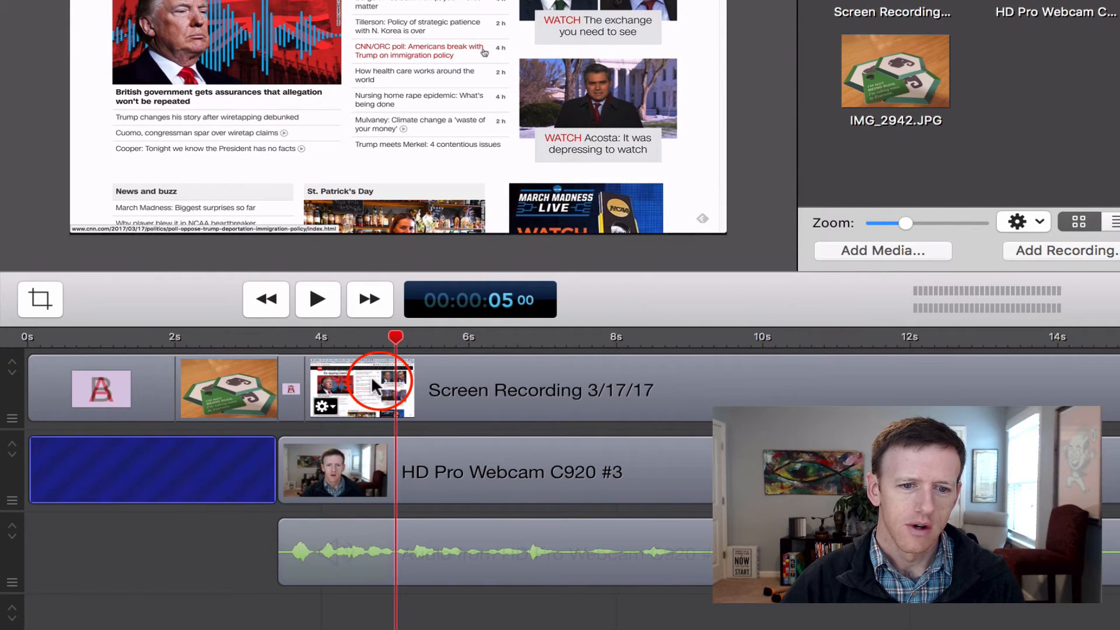
click(371, 376)
shift+click(349, 452)
click(207, 471)
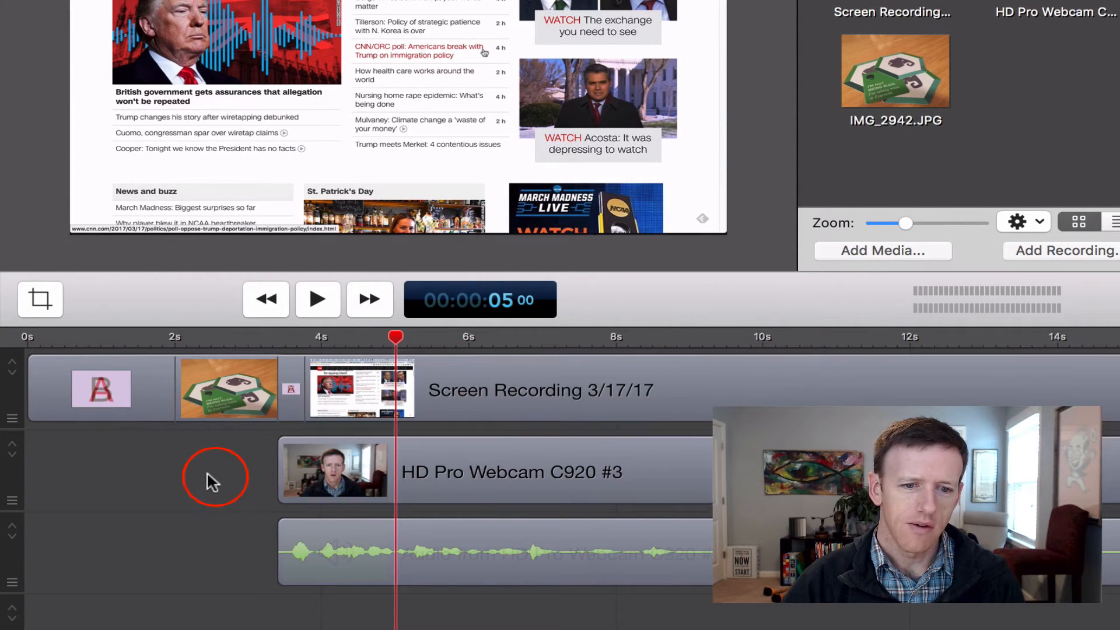
click(339, 492)
shift+click(343, 554)
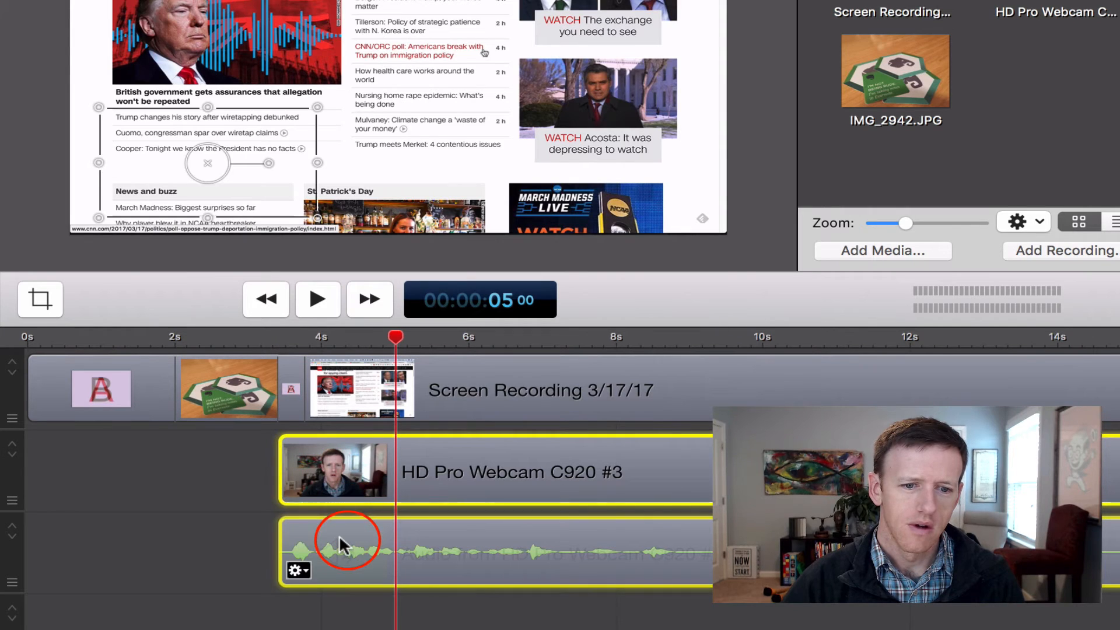
click(344, 604)
Rearrange the tracks with the webcam clip after the image on the first, the screen recording on the second and the webcam audio on the fourth
click(304, 566)
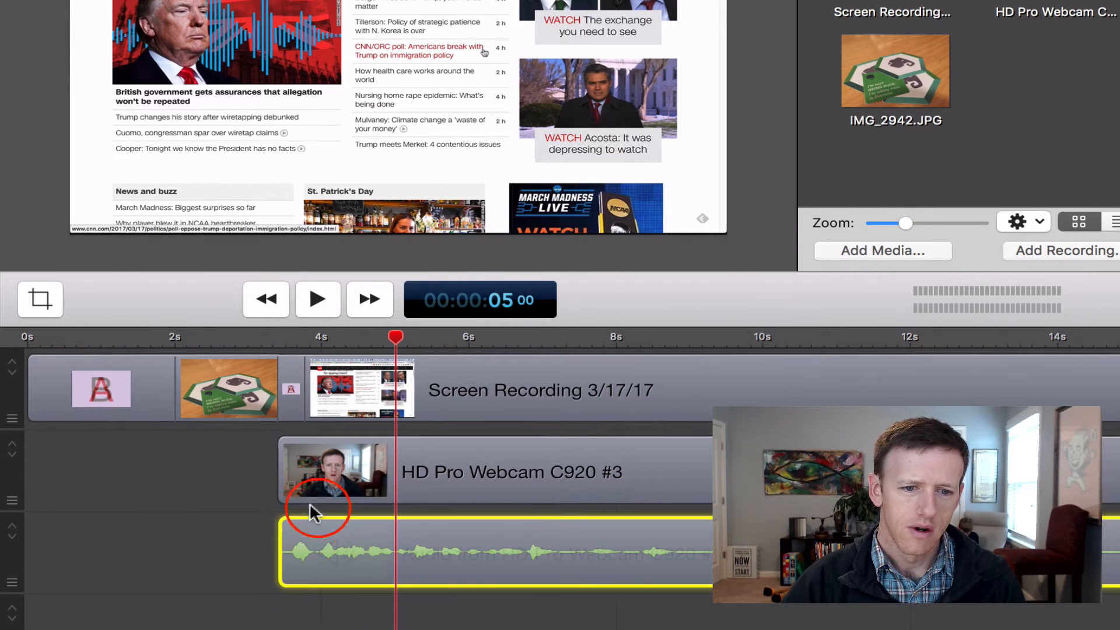
shift+click(302, 480)
drag(325, 474, 330, 572)
drag(349, 402, 479, 414)
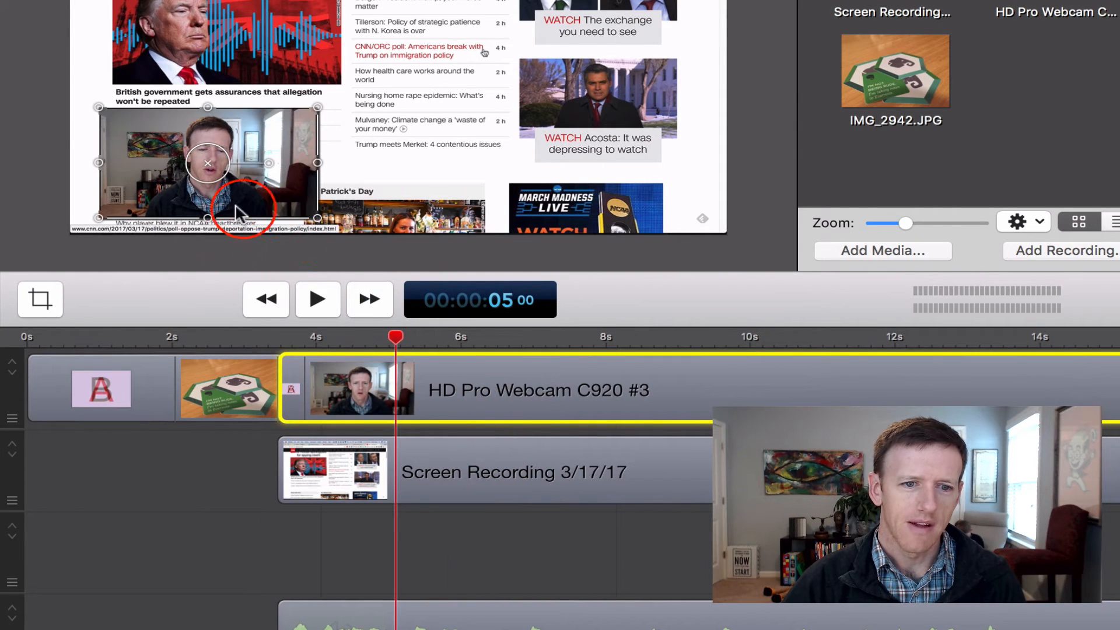
Play the timeline from the beginning through the transition from the image to the webcam clip, and stop at about 5 seconds
click(261, 337)
key(space)
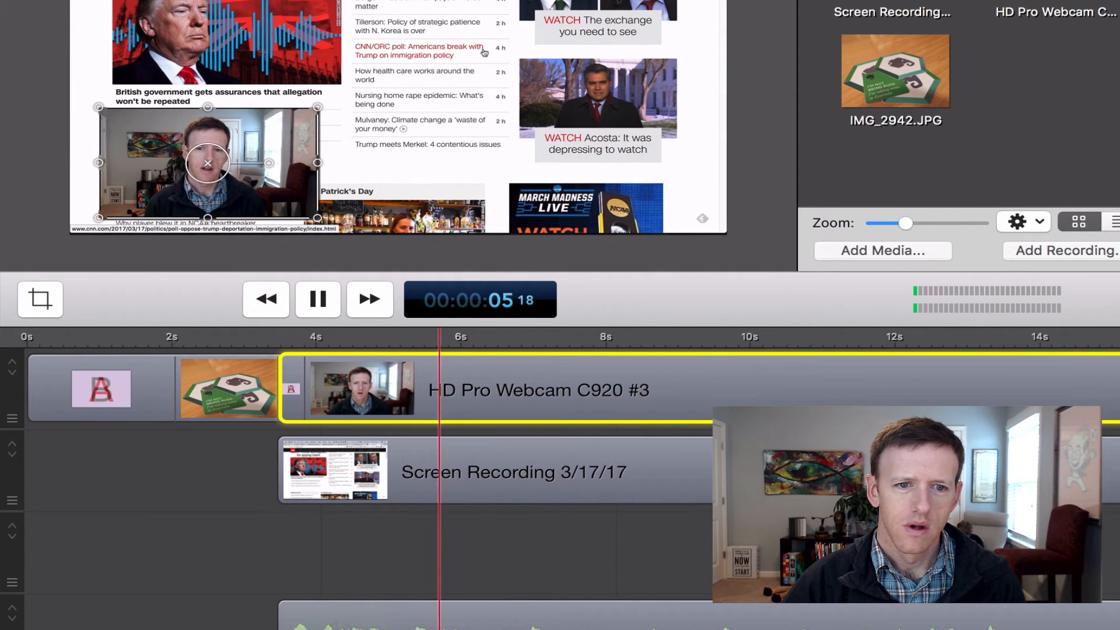
click(248, 295)
click(26, 337)
click(106, 470)
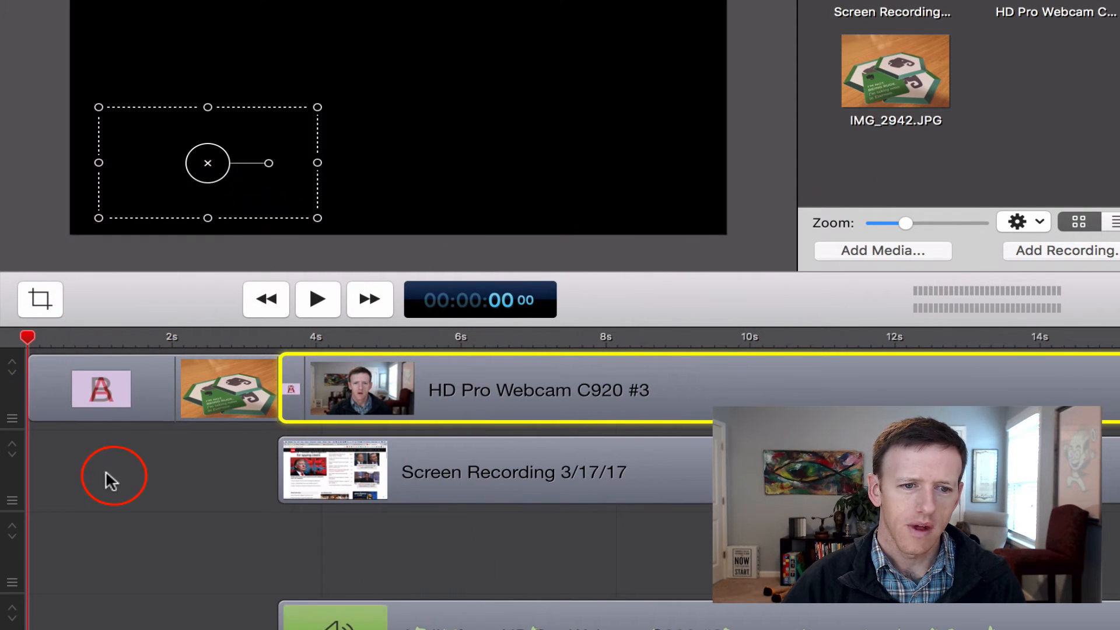
key(space)
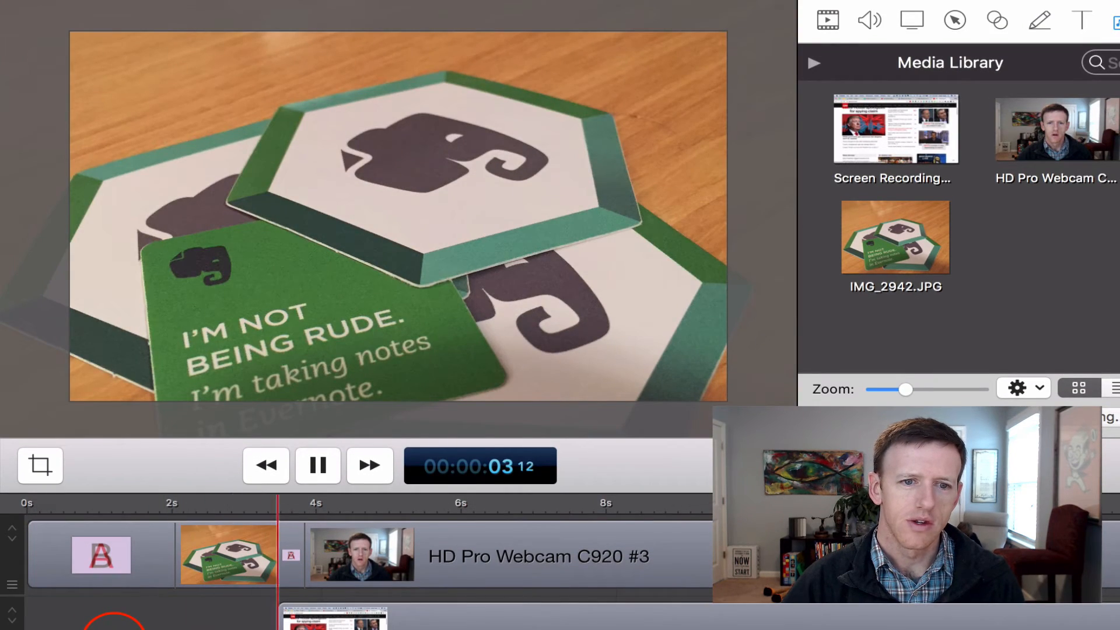
key(space)
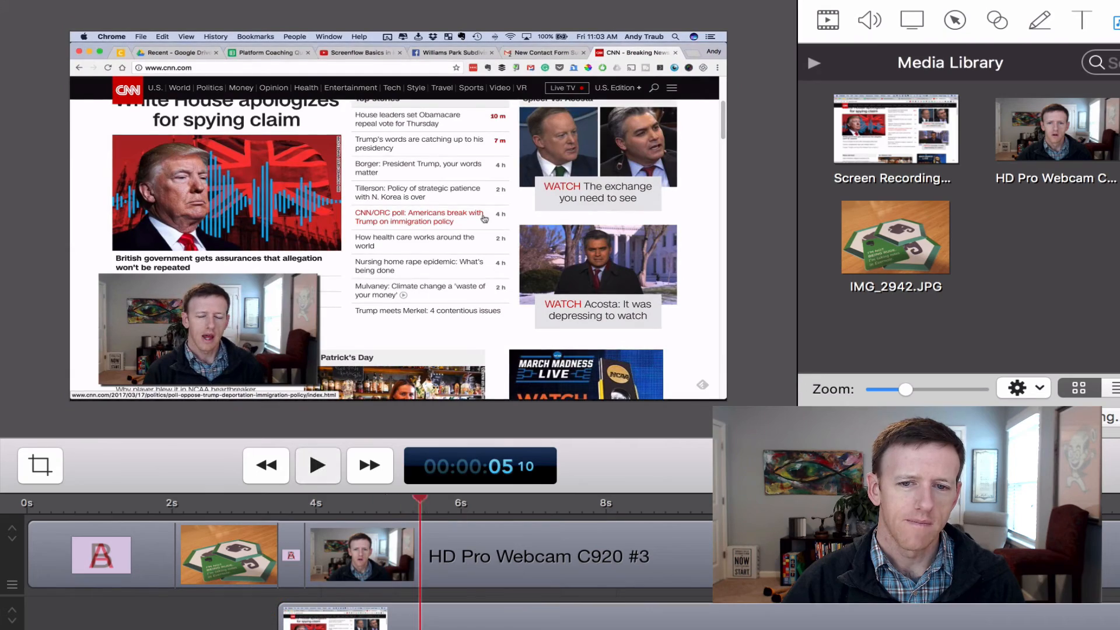
Widen the project window and paste a copy of the opening image clip at the 15-second mark, where the recordings end
click(611, 548)
click(211, 548)
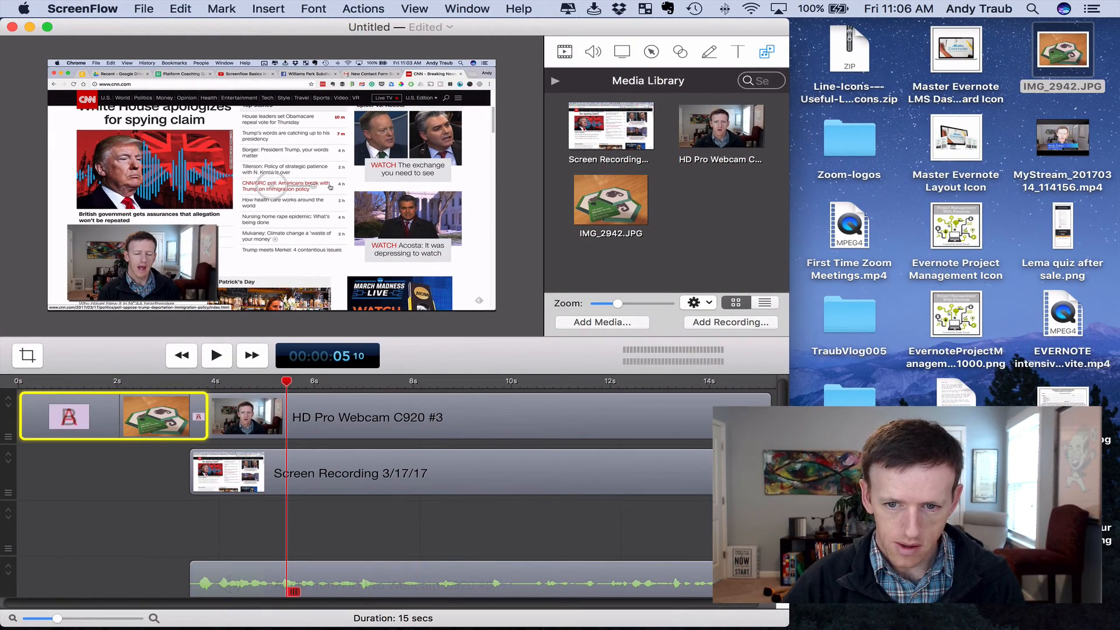
drag(789, 479, 1118, 478)
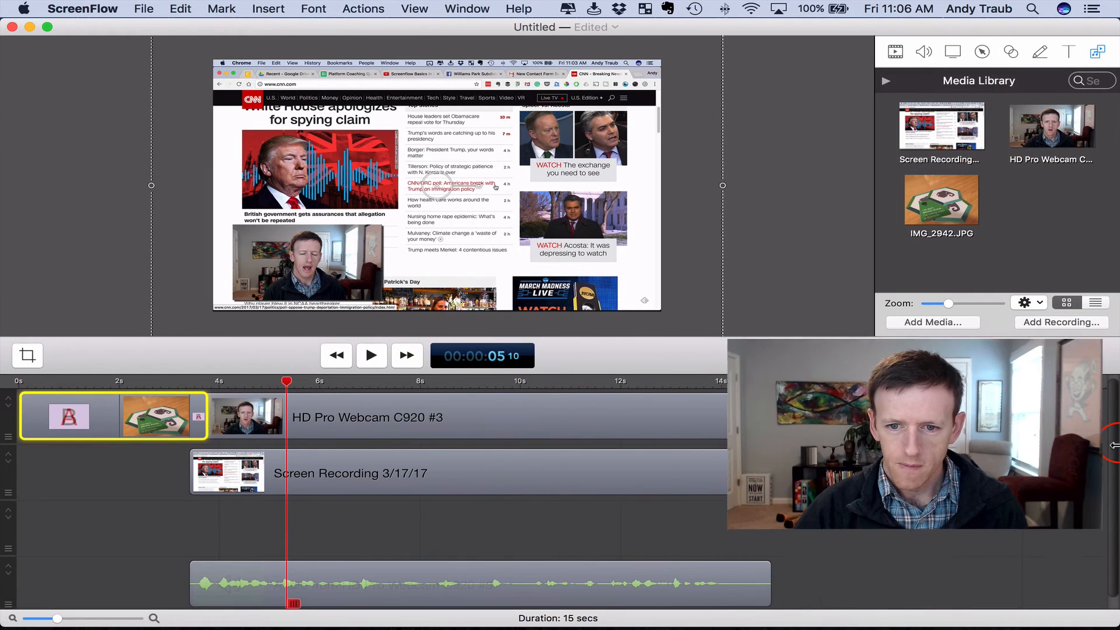
click(793, 404)
click(770, 383)
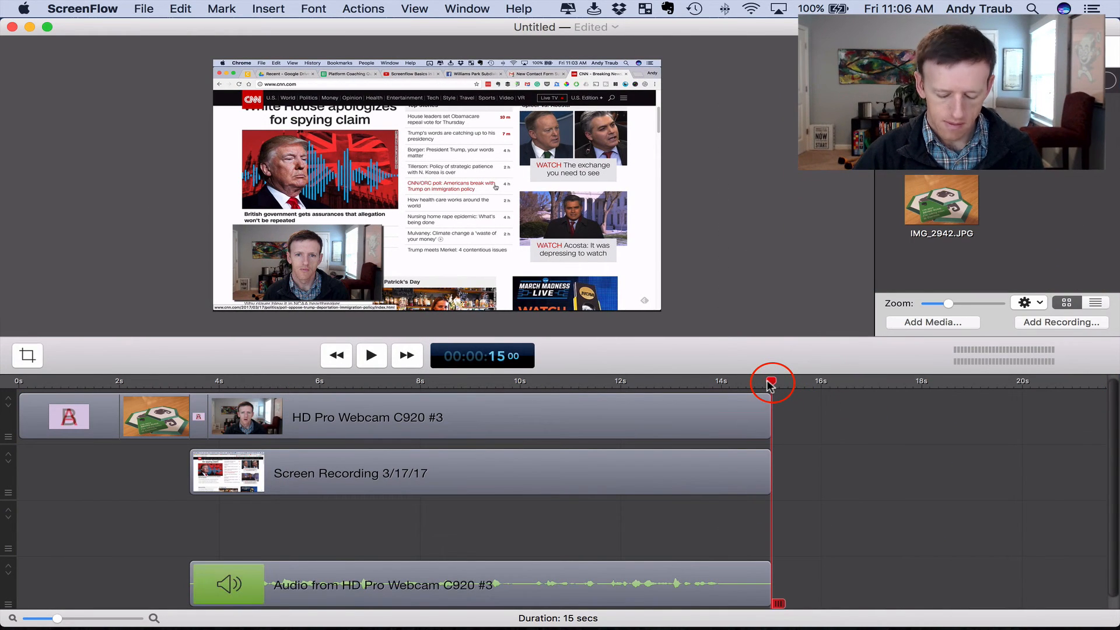
key(super+v)
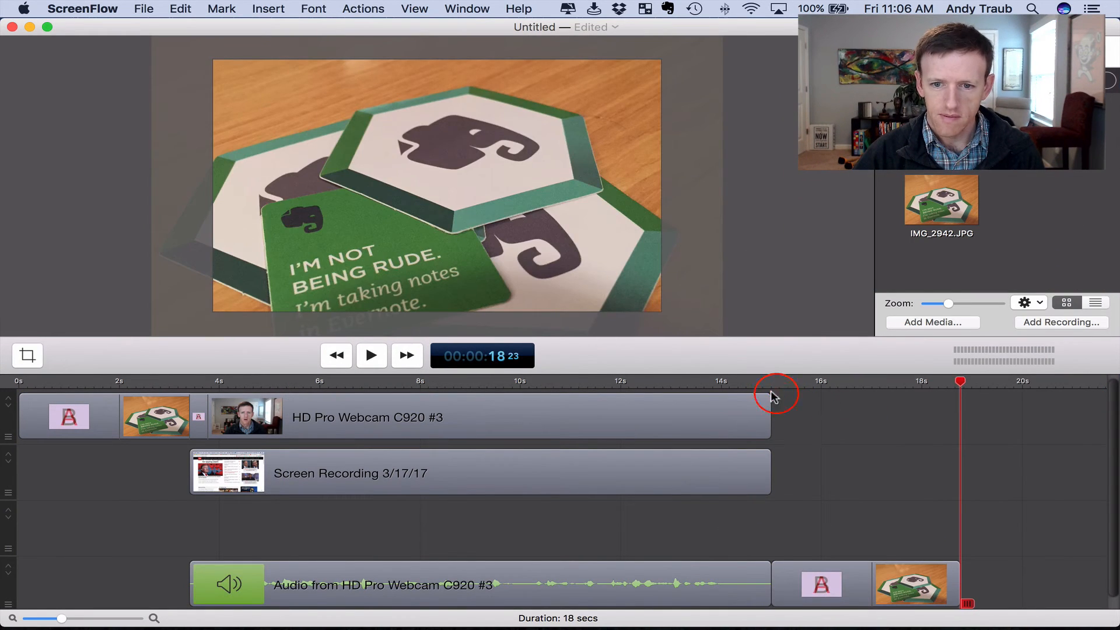
Move the pasted image clip to the first track, overlapping the webcam clip's end by about half a second as a transition, and preview it
click(846, 588)
drag(845, 587, 816, 419)
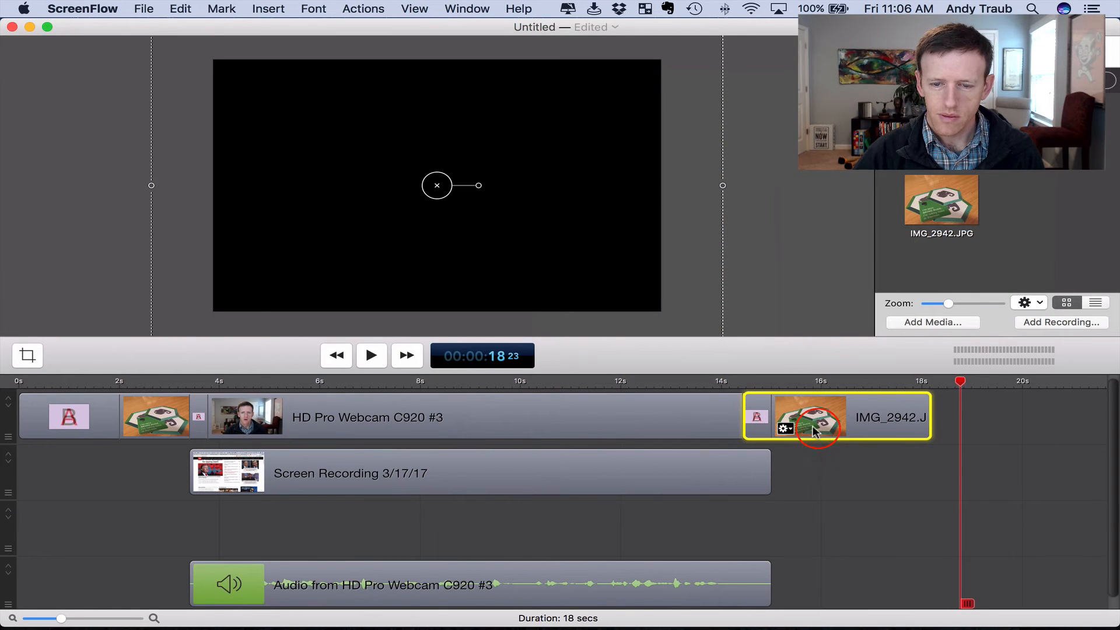
click(723, 385)
key(space)
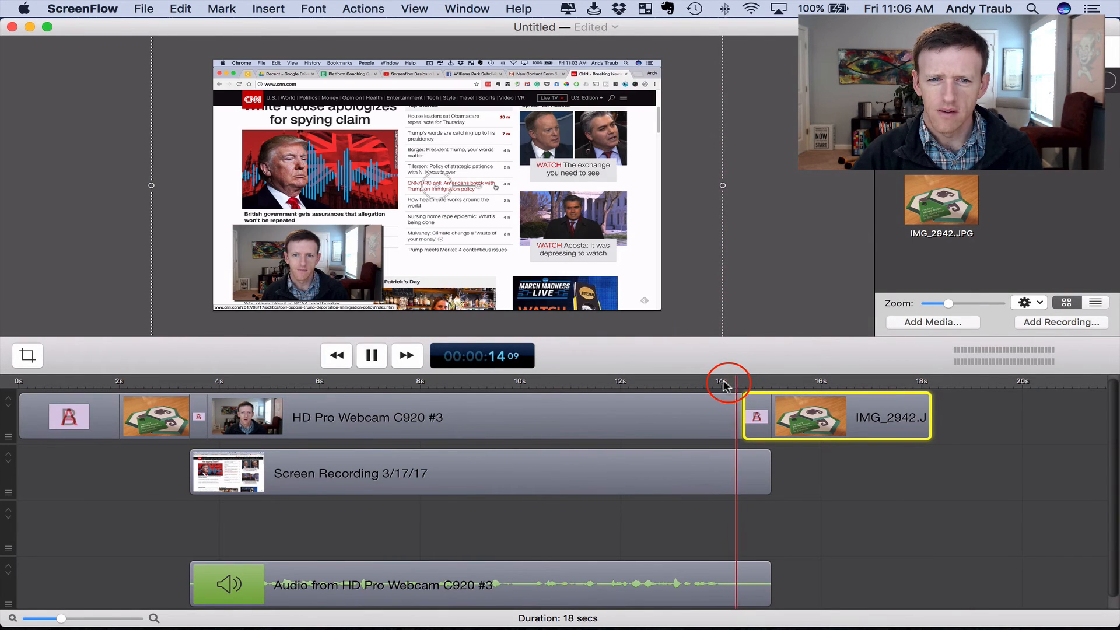
key(space)
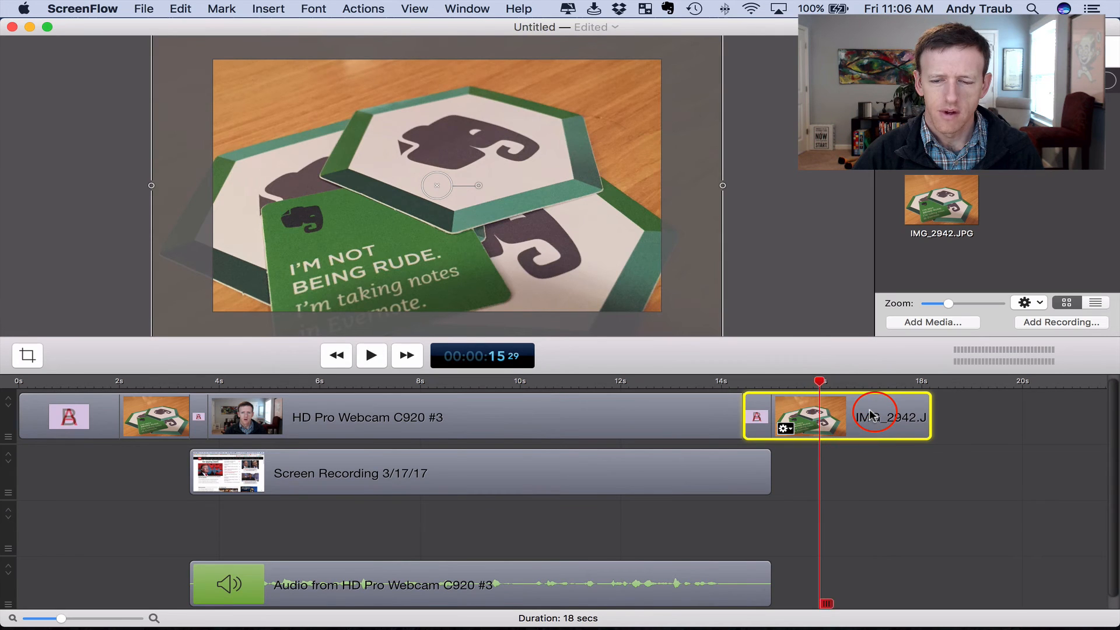
Add an ending transition to the closing image clip and play the timeline from just before 14 seconds
right_click(870, 415)
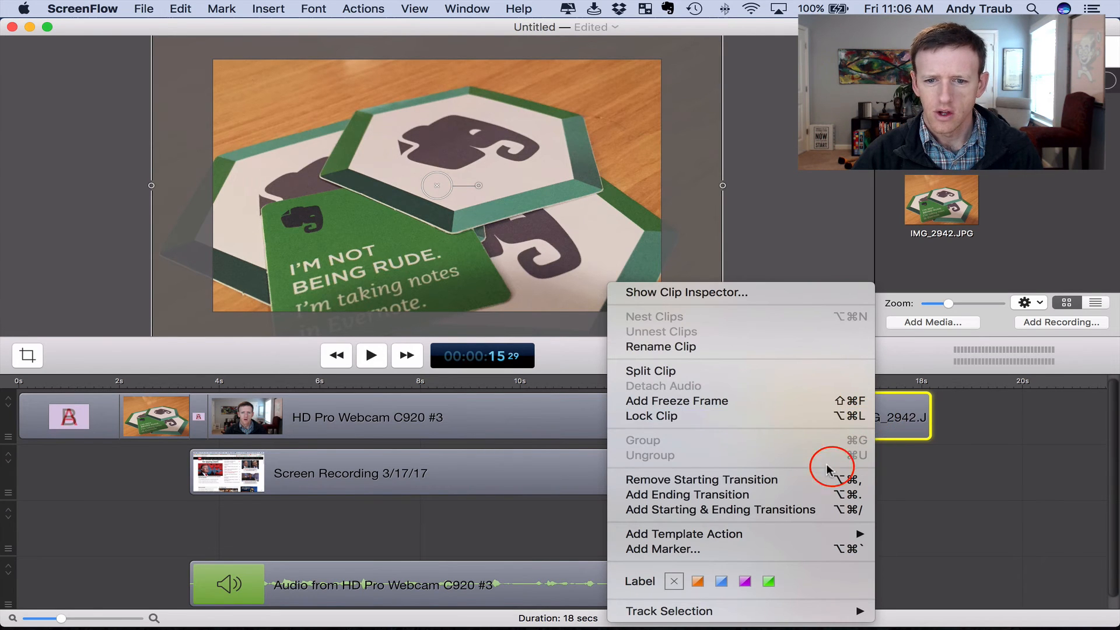
click(832, 495)
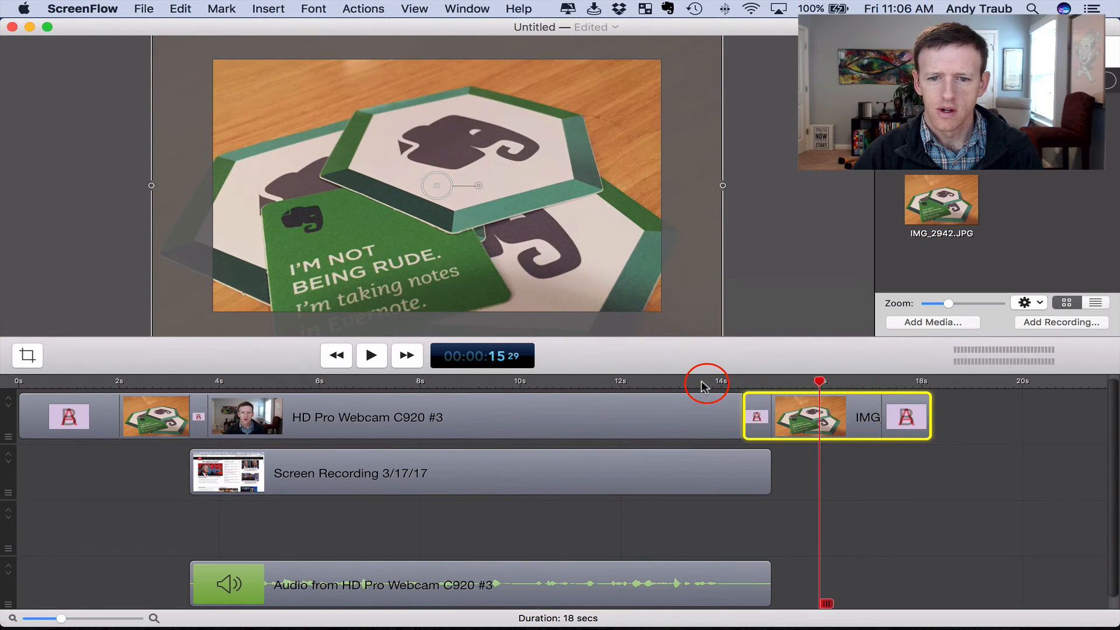
click(704, 385)
key(space)
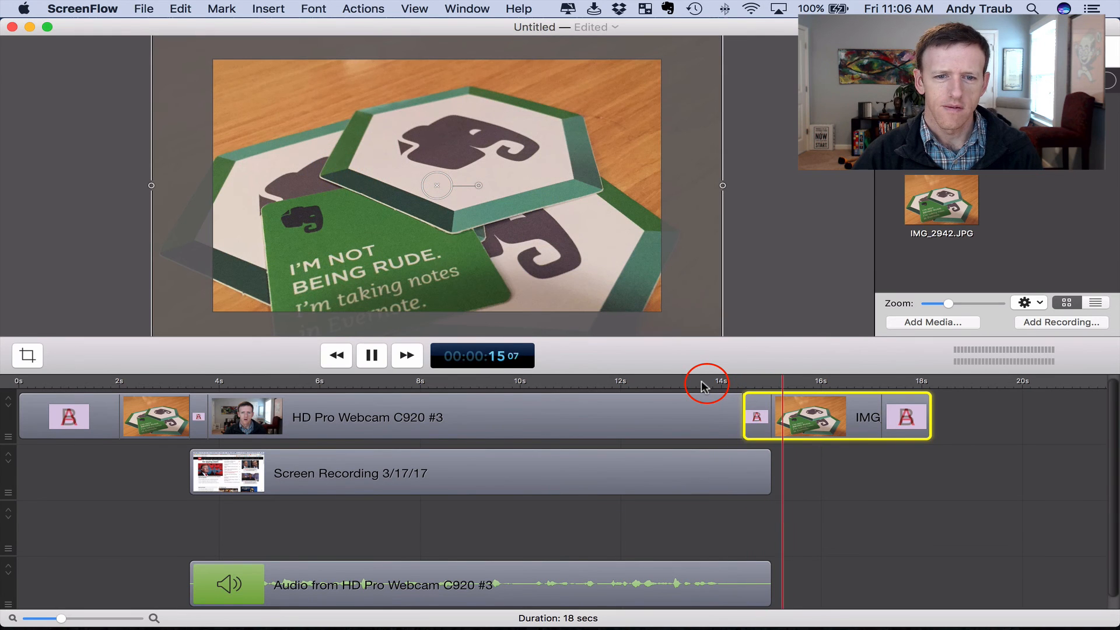